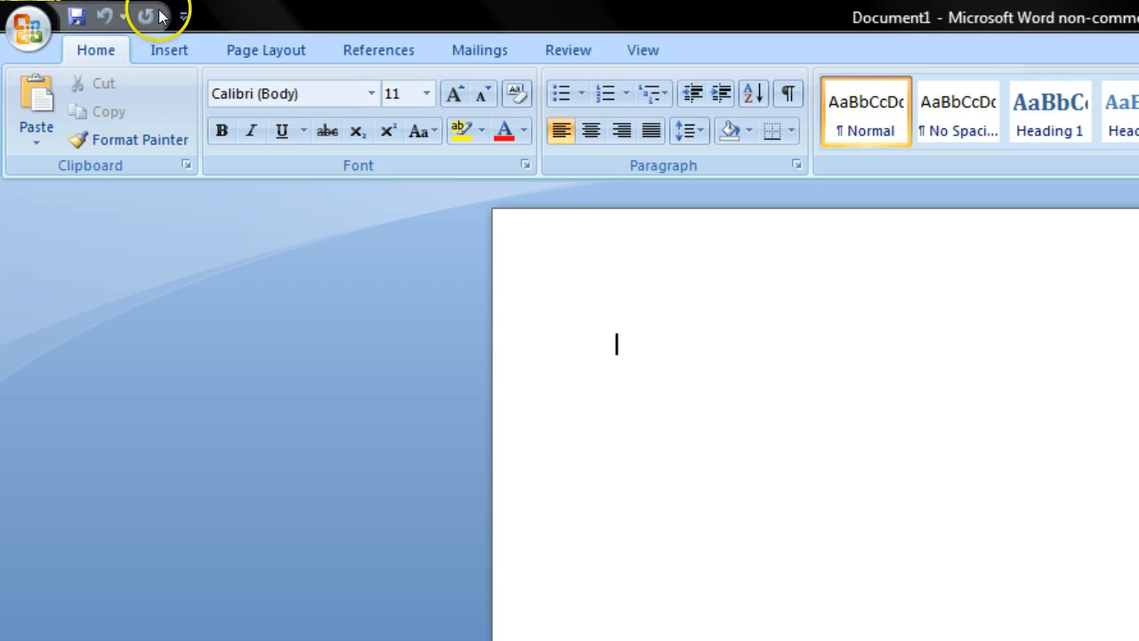
Step: Enable the Developer tab in the Ribbon through the Word options and bring up its commands
{"action": "left_click", "coordinate": [29, 43]}
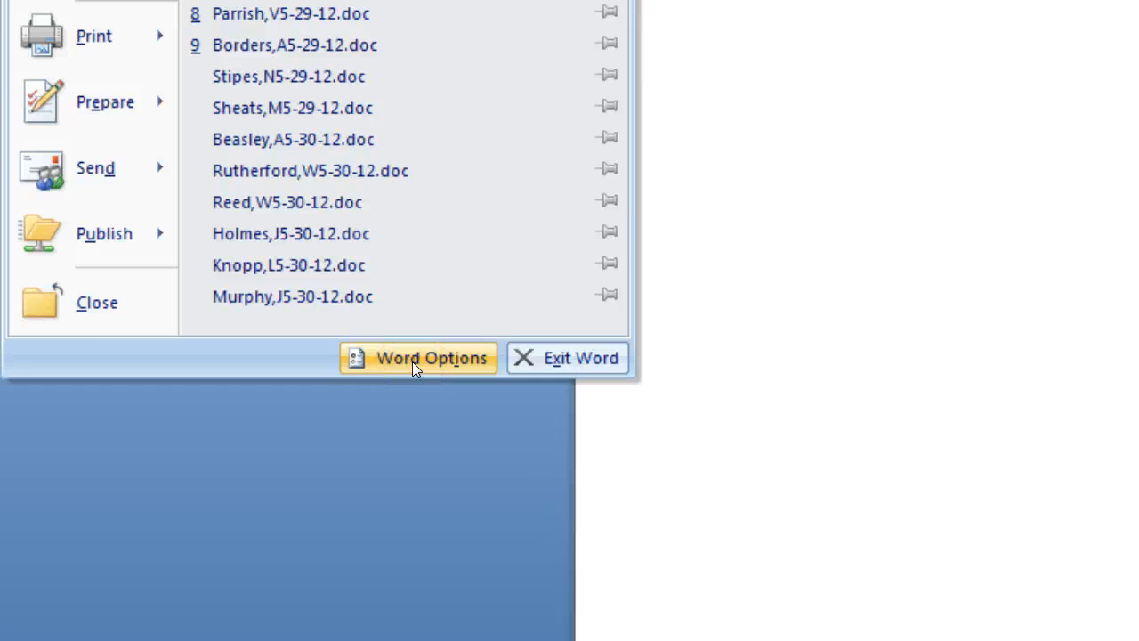
{"action": "left_click", "coordinate": [412, 361]}
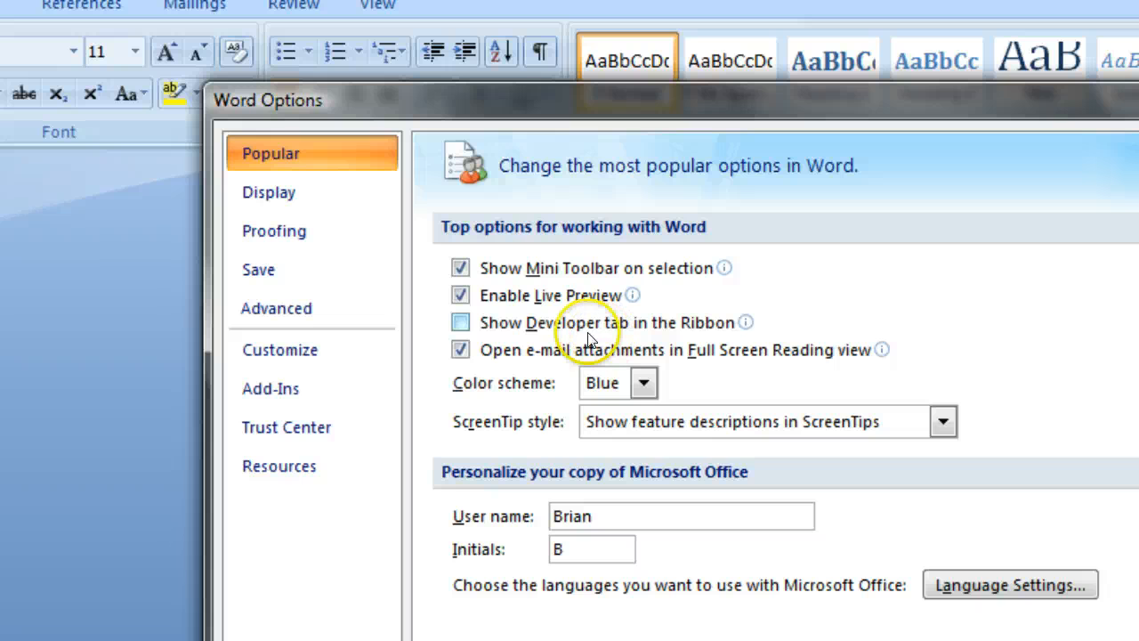
{"action": "left_click", "coordinate": [458, 325]}
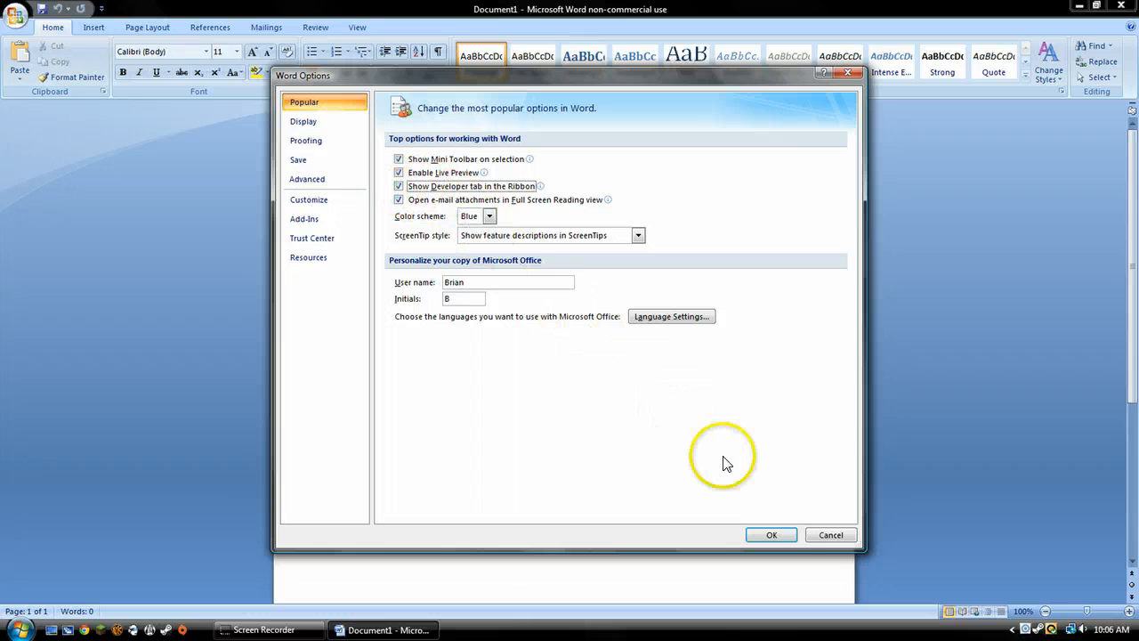
{"action": "left_click", "coordinate": [783, 537]}
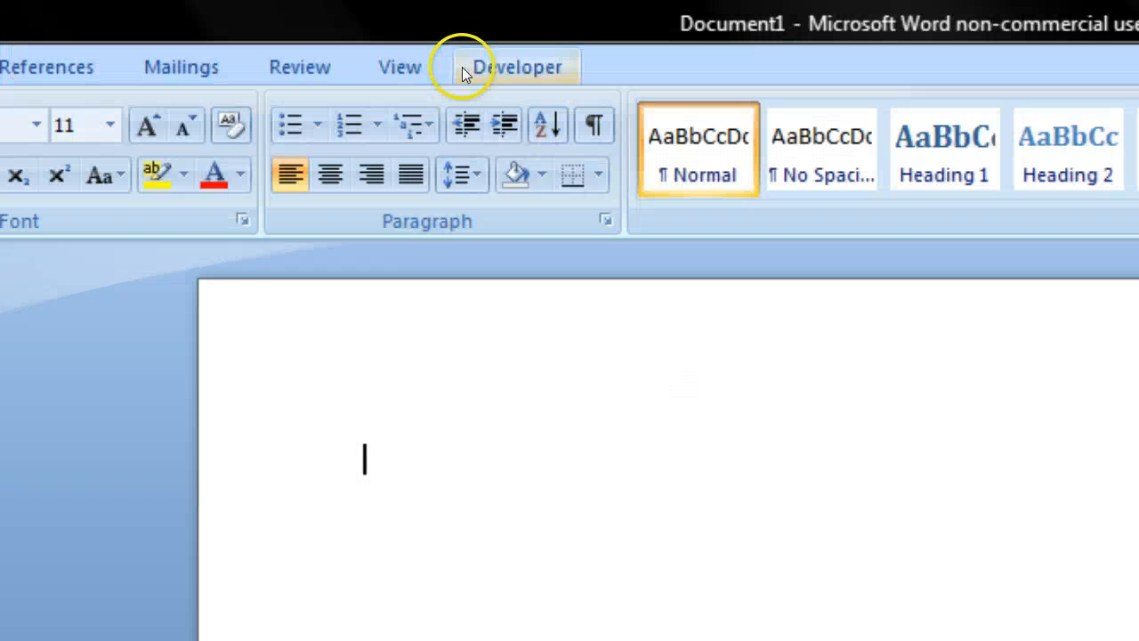
{"action": "left_click", "coordinate": [532, 61]}
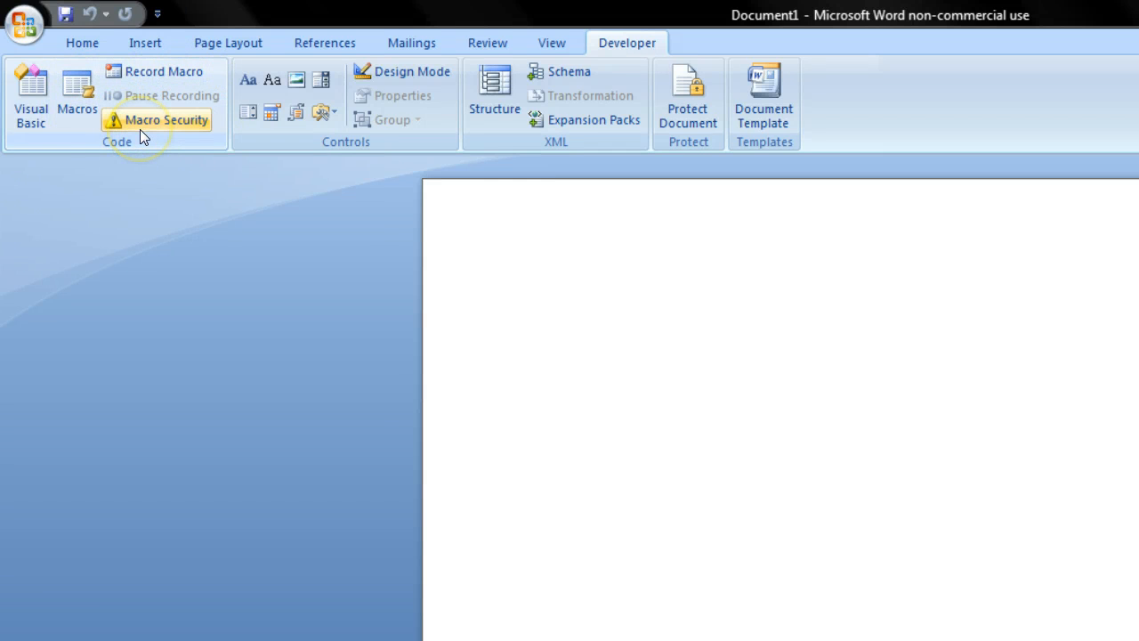
{"action": "left_click", "coordinate": [80, 88]}
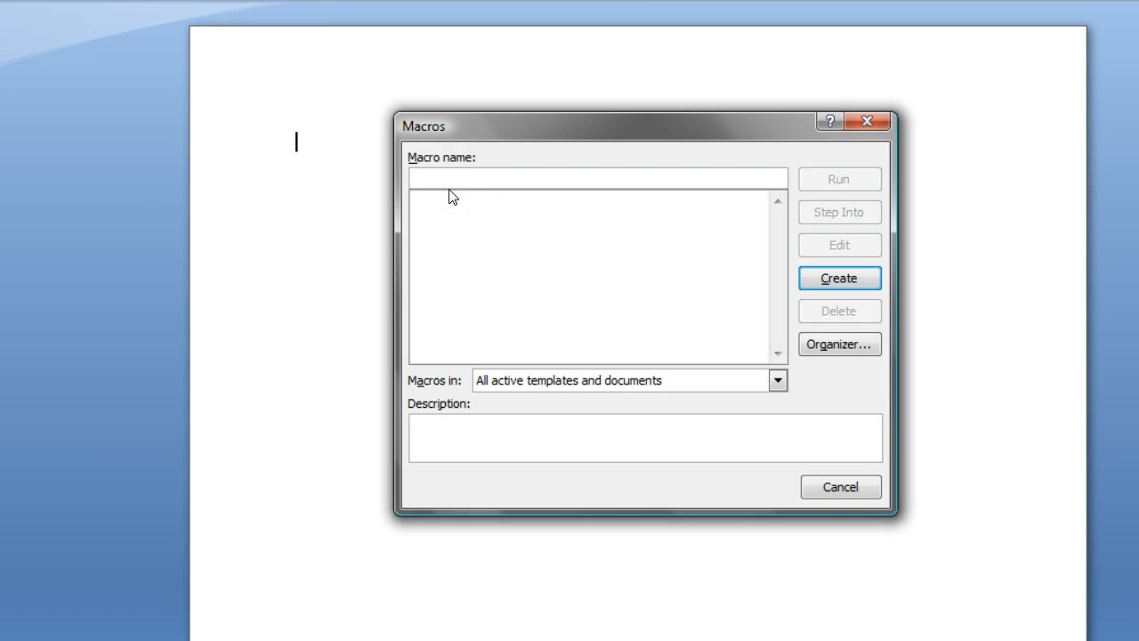
{"action": "type", "text": "Sentence Fragment"}
{"action": "left_click", "coordinate": [826, 283]}
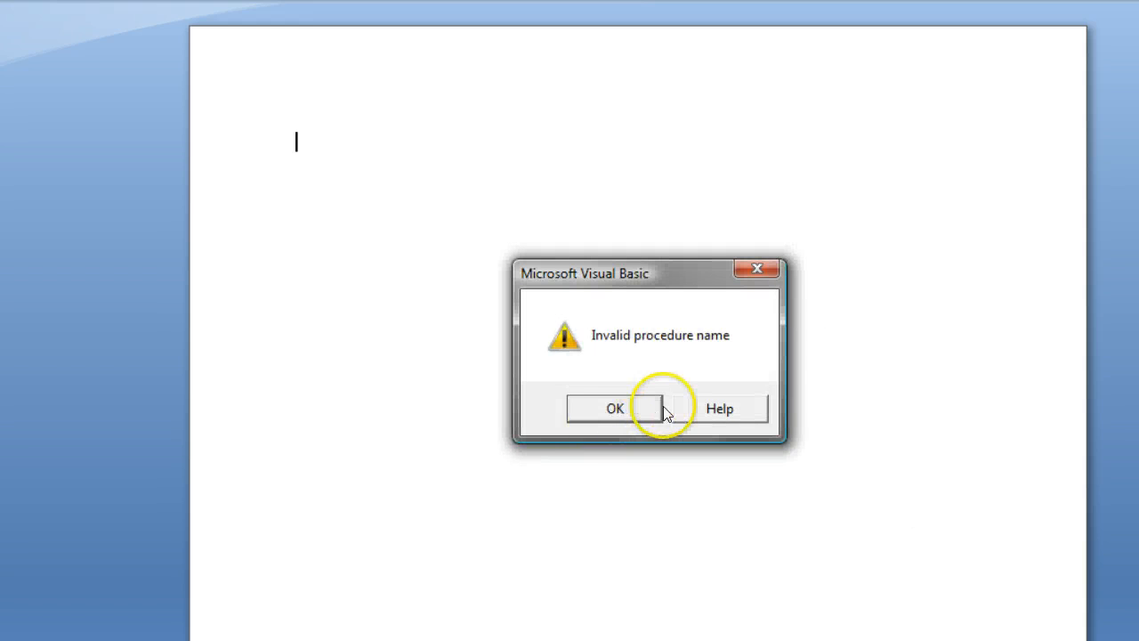
{"action": "left_click", "coordinate": [611, 410]}
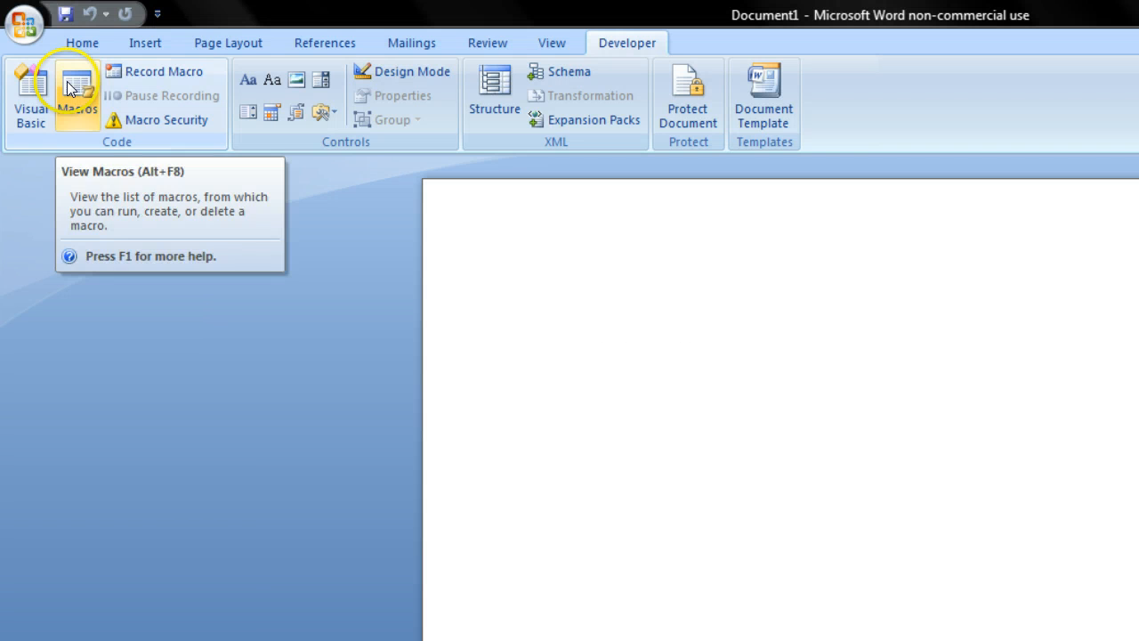
{"action": "left_click", "coordinate": [69, 89]}
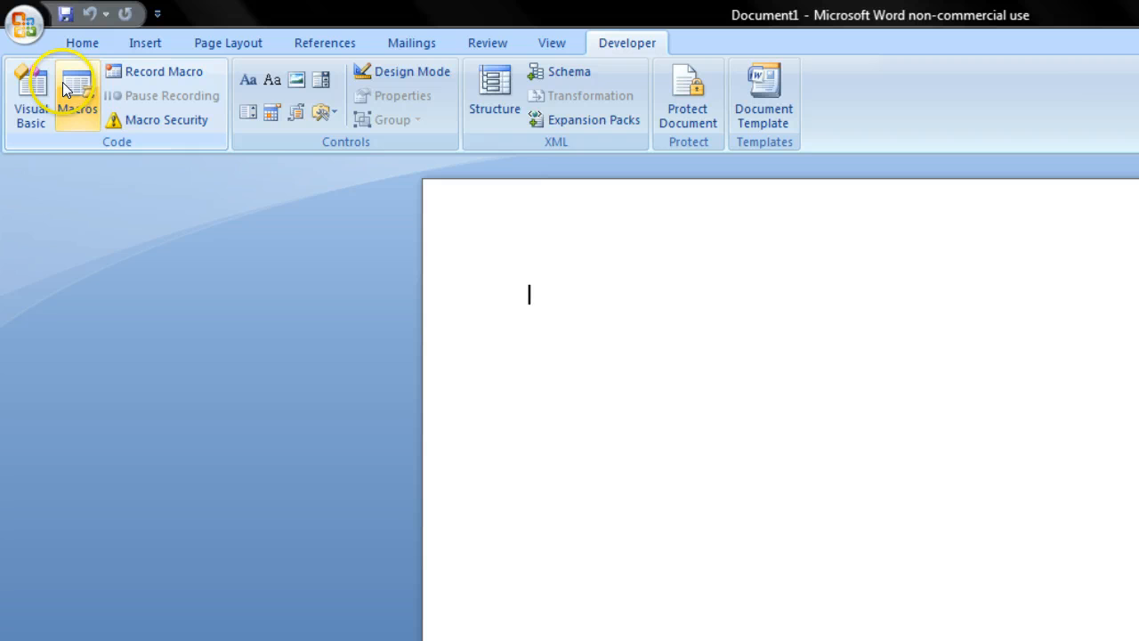
{"action": "left_click", "coordinate": [64, 86]}
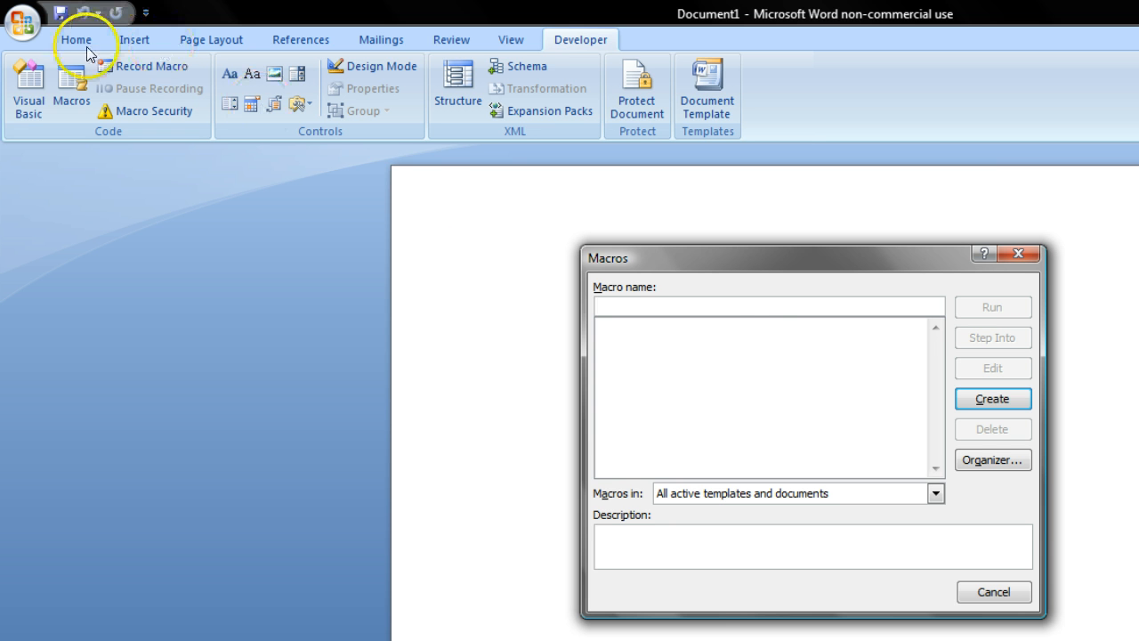
{"action": "left_click", "coordinate": [1018, 253]}
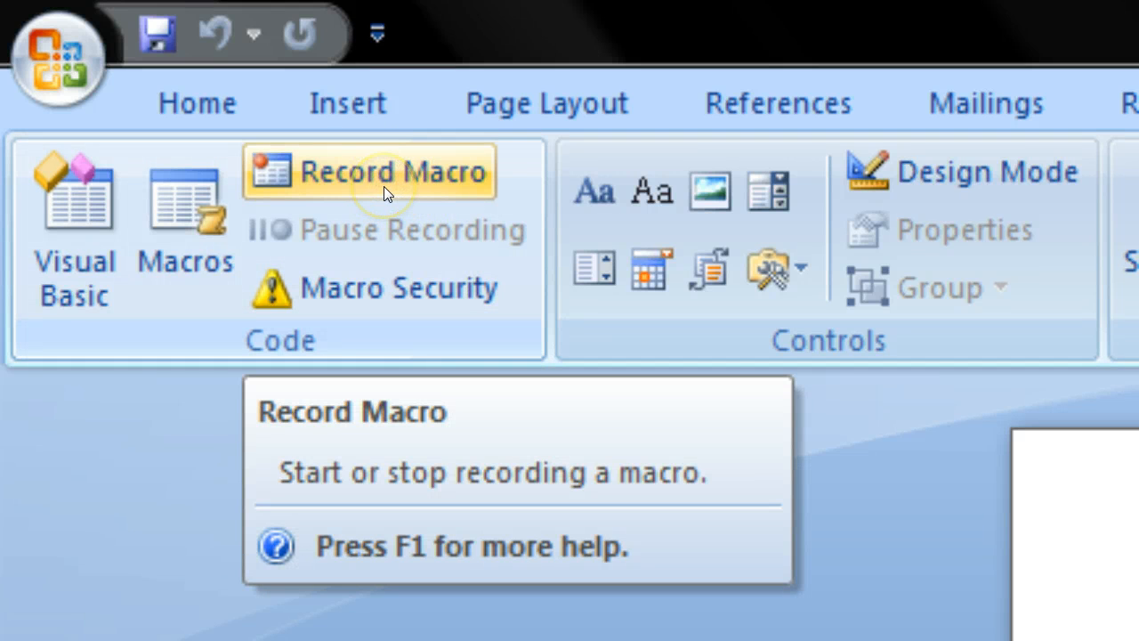
Step: Try to record a macro named "Sentence Fragment" and assign it to a button
{"action": "left_click", "coordinate": [391, 176]}
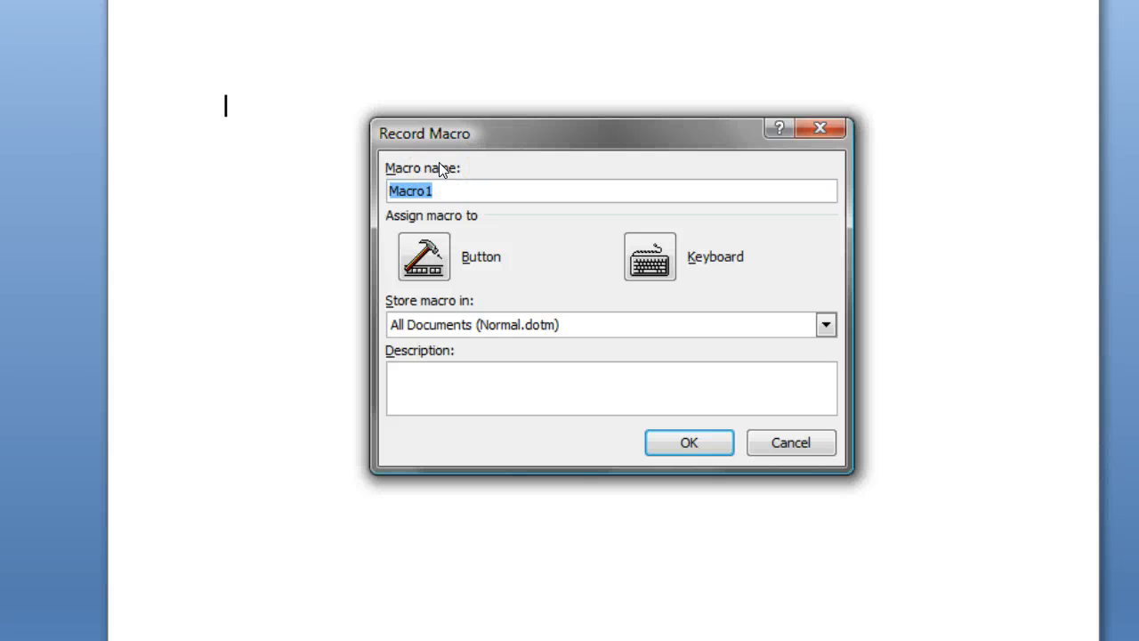
{"action": "type", "text": "a"}
{"action": "key", "text": "BackSpace"}
{"action": "type", "text": "Sentence Fragment"}
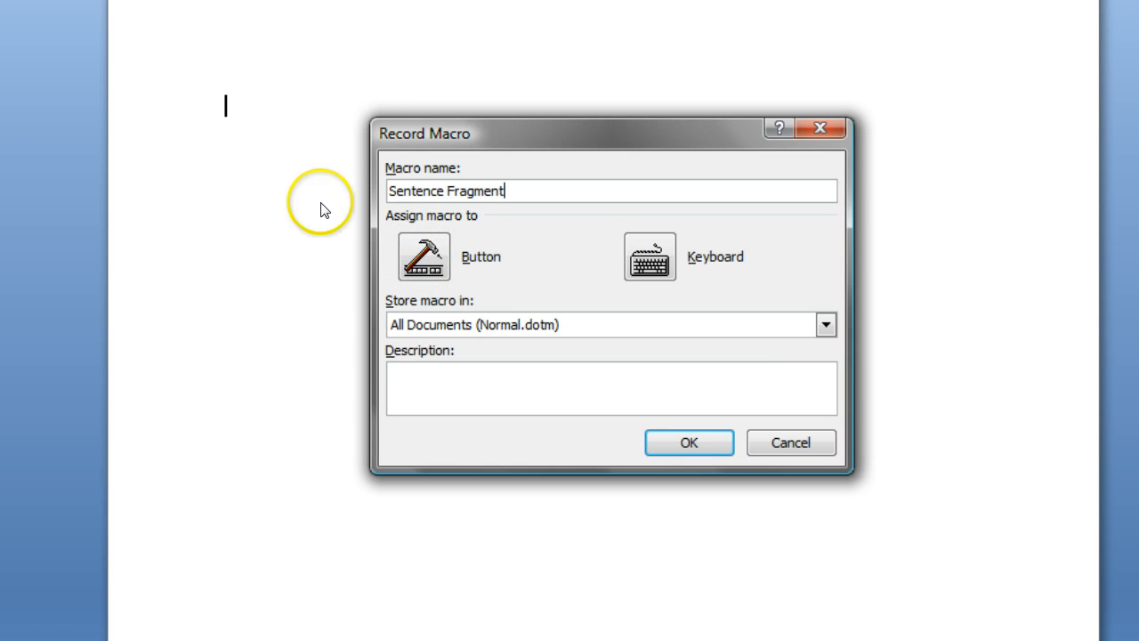
{"action": "left_click", "coordinate": [435, 264]}
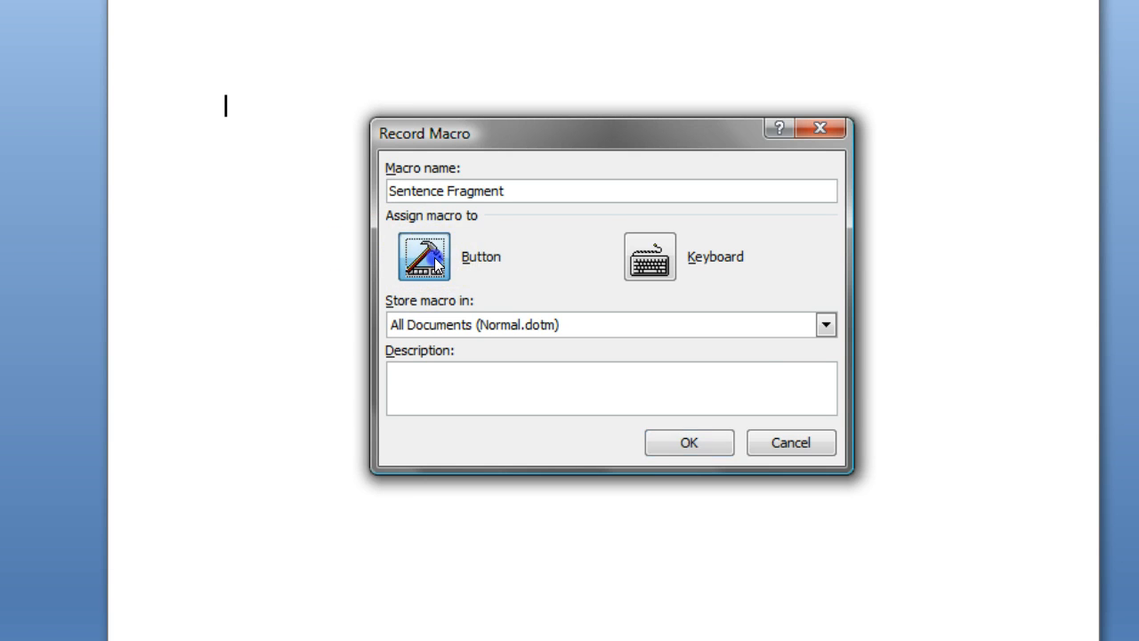
{"action": "left_click", "coordinate": [591, 401]}
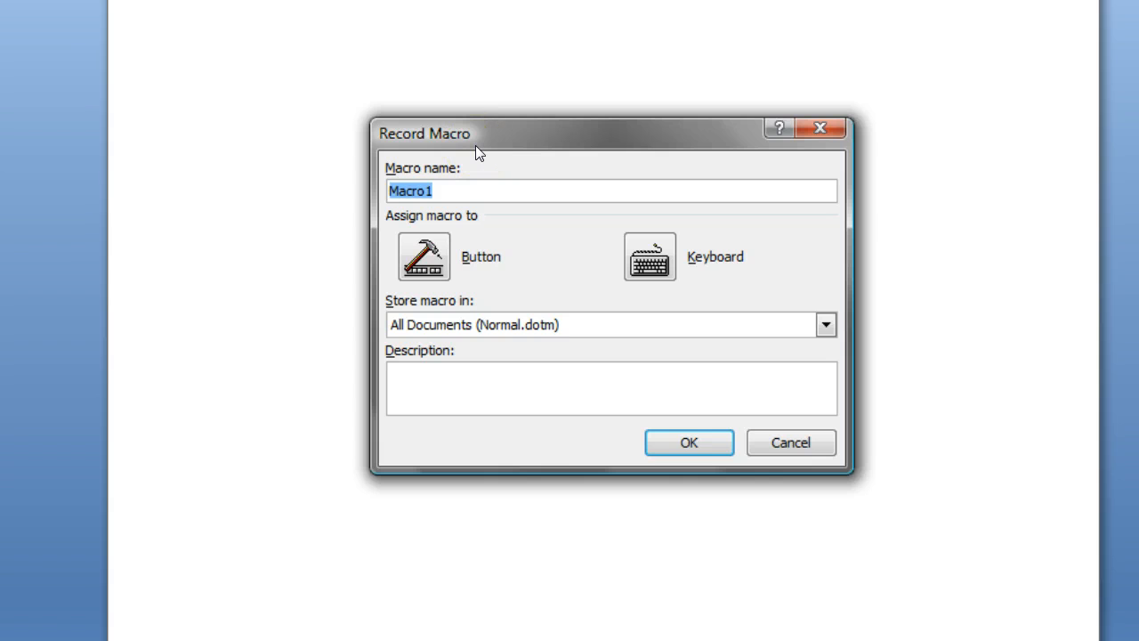
Step: Set up a macro recording named SentenceFragment, assigned to a button, and add the macro to the Quick Access Toolbar for all documents
{"action": "type", "text": "SentenceFr"}
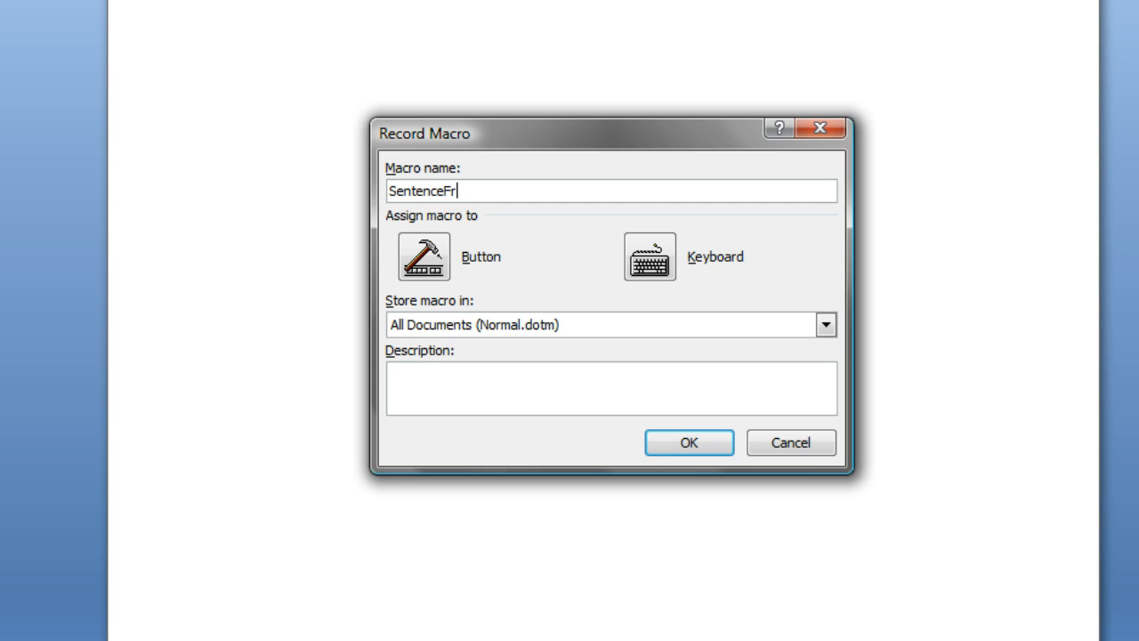
{"action": "type", "text": "agment"}
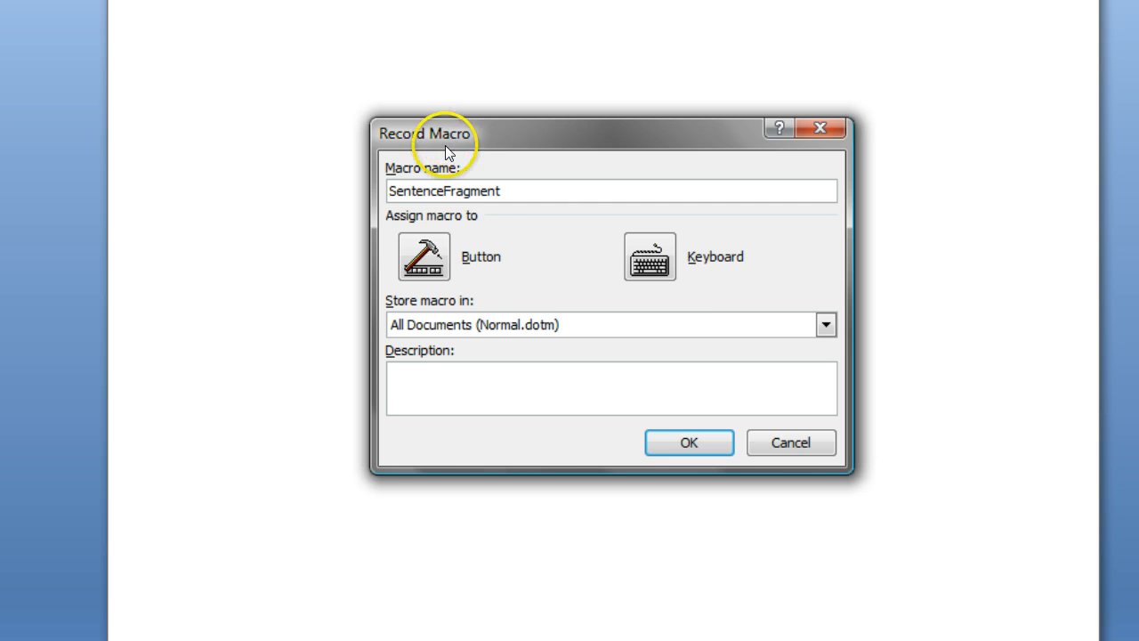
{"action": "left_click", "coordinate": [424, 260]}
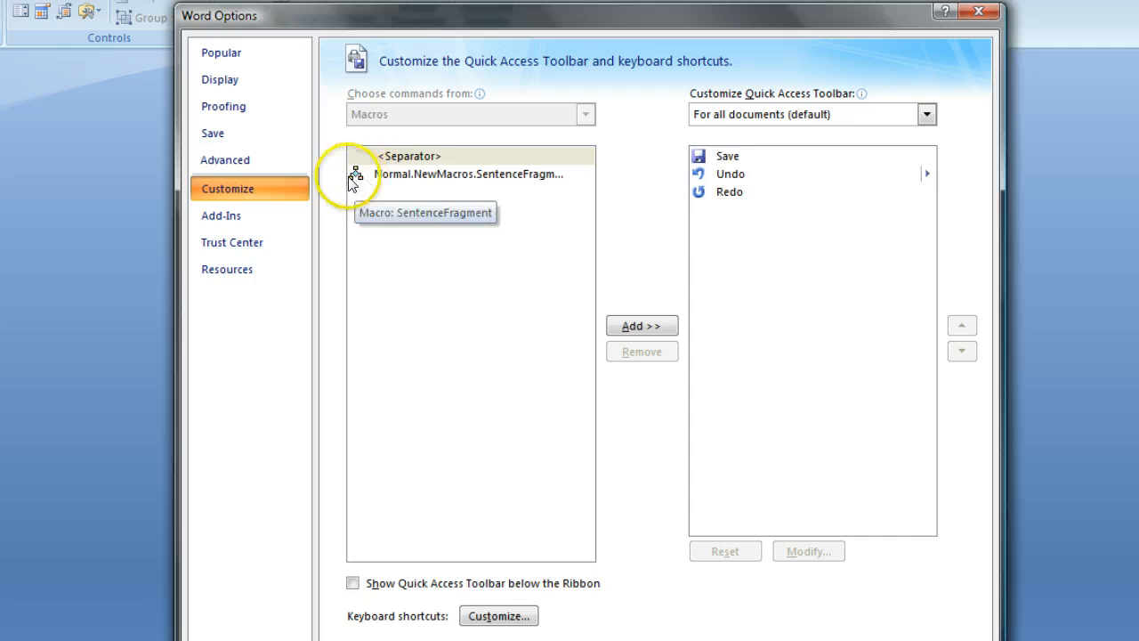
{"action": "left_click", "coordinate": [405, 173]}
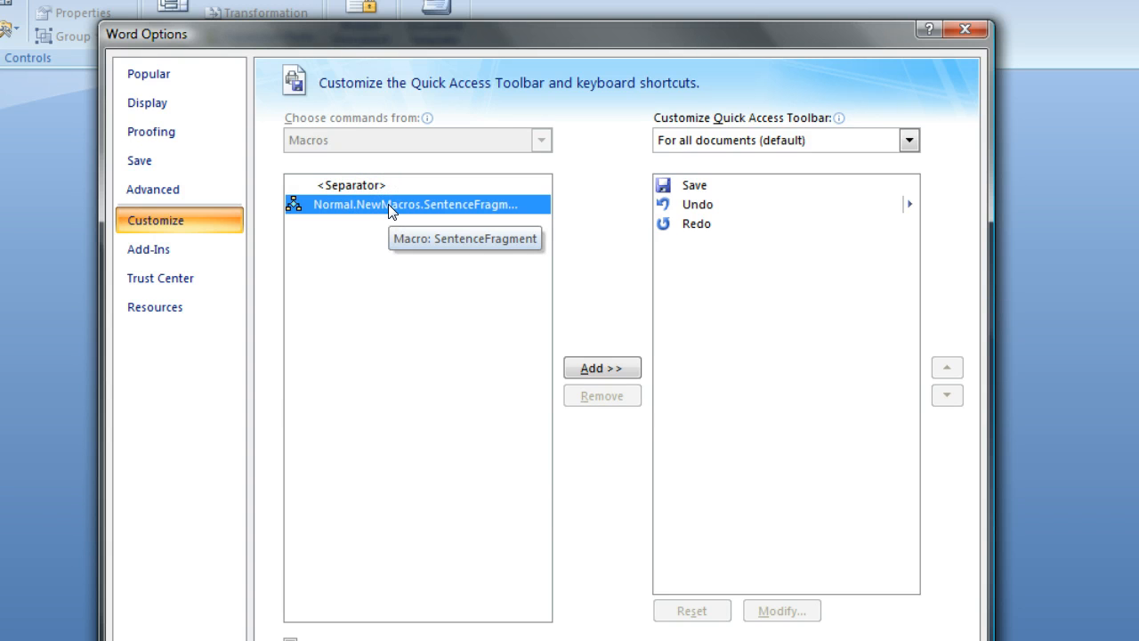
{"action": "left_click", "coordinate": [394, 205]}
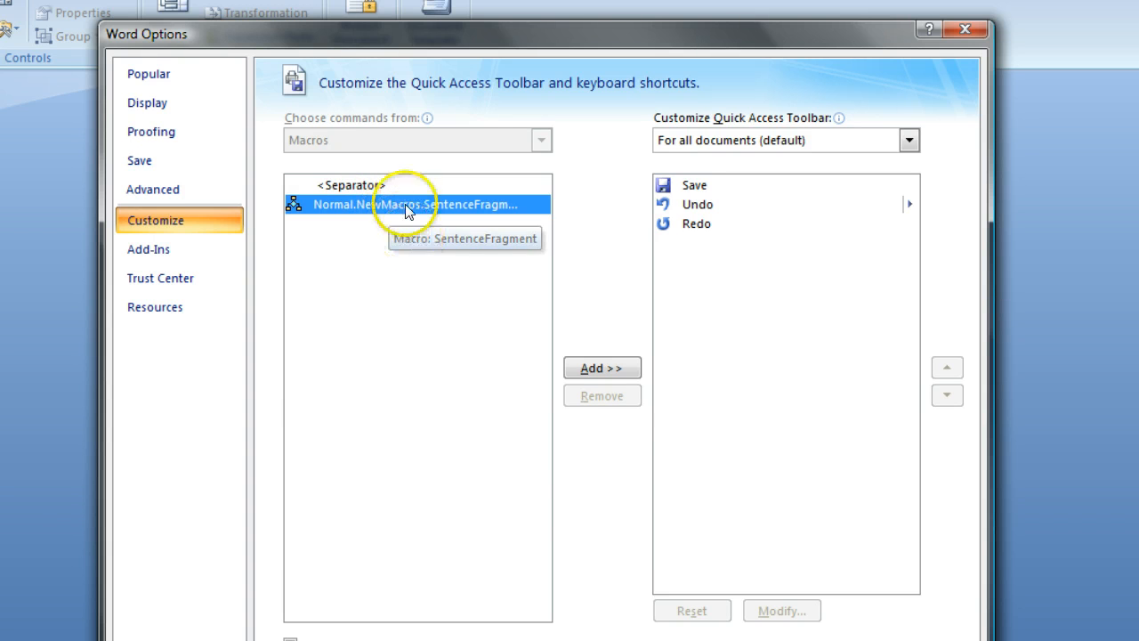
{"action": "left_click", "coordinate": [604, 368]}
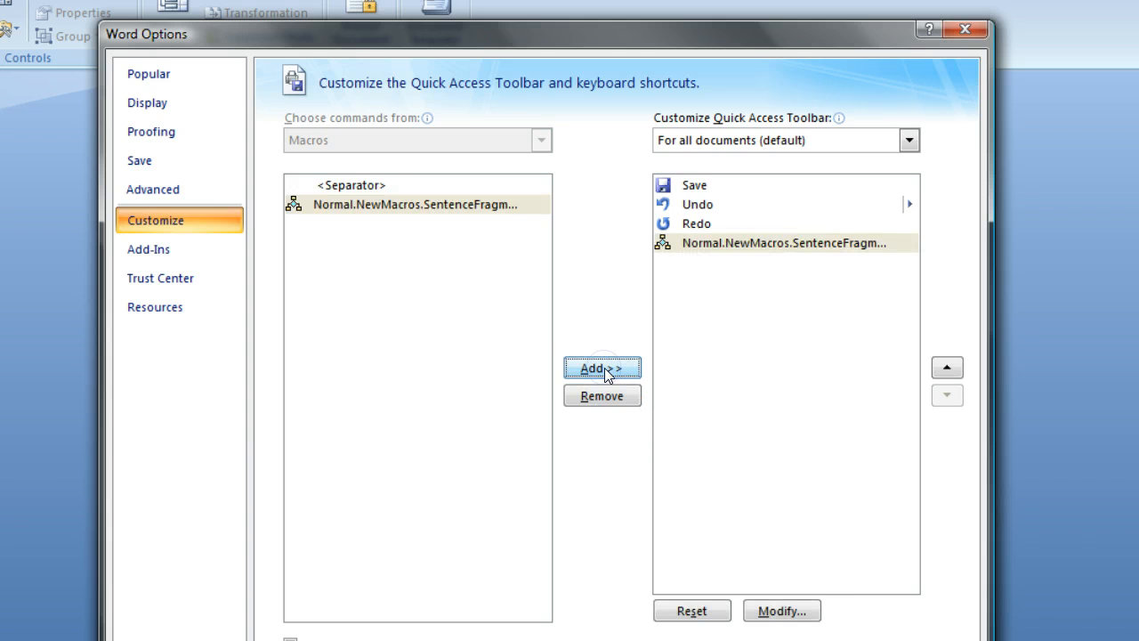
Step: Change the SentenceFragment toolbar button's symbol to the red circle with a white X and apply the customization
{"action": "left_click", "coordinate": [732, 242]}
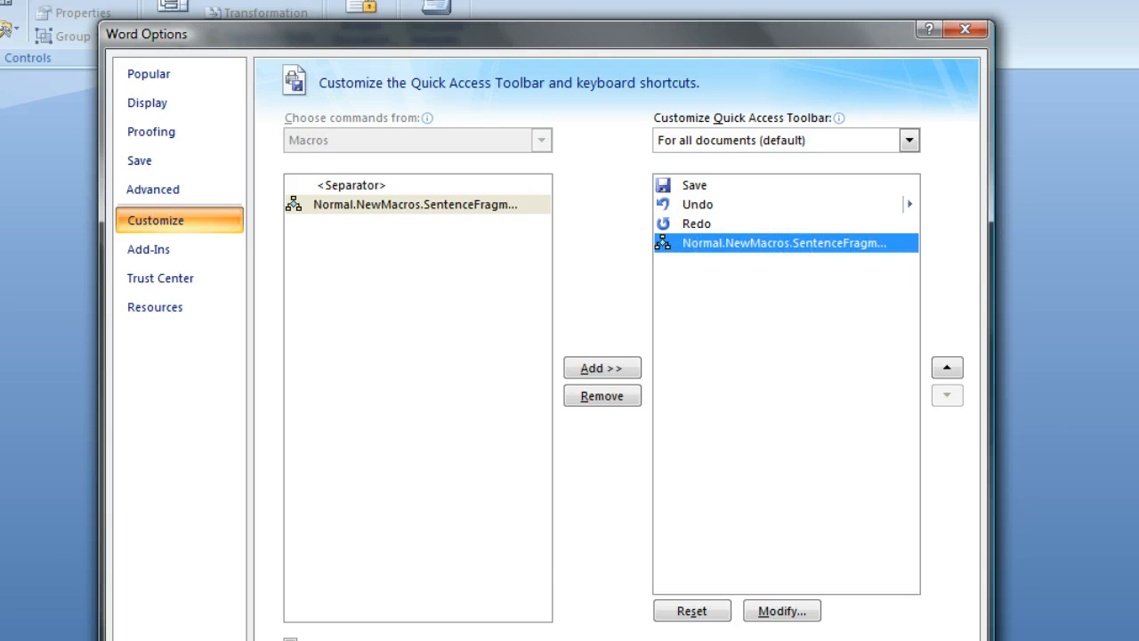
{"action": "left_click", "coordinate": [784, 615]}
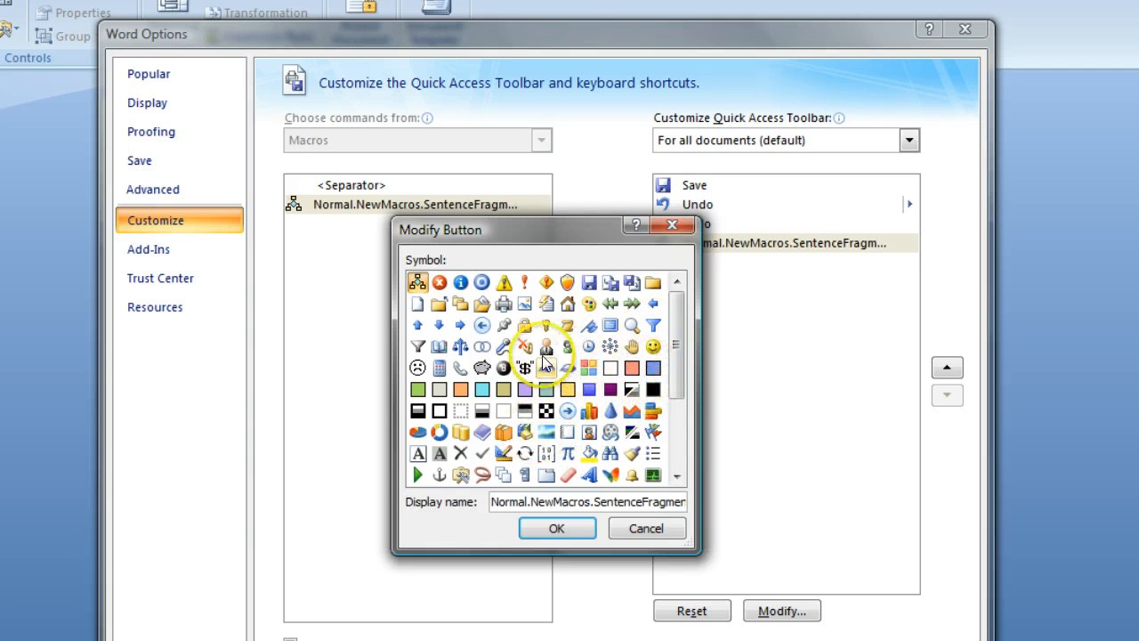
{"action": "left_click", "coordinate": [439, 285]}
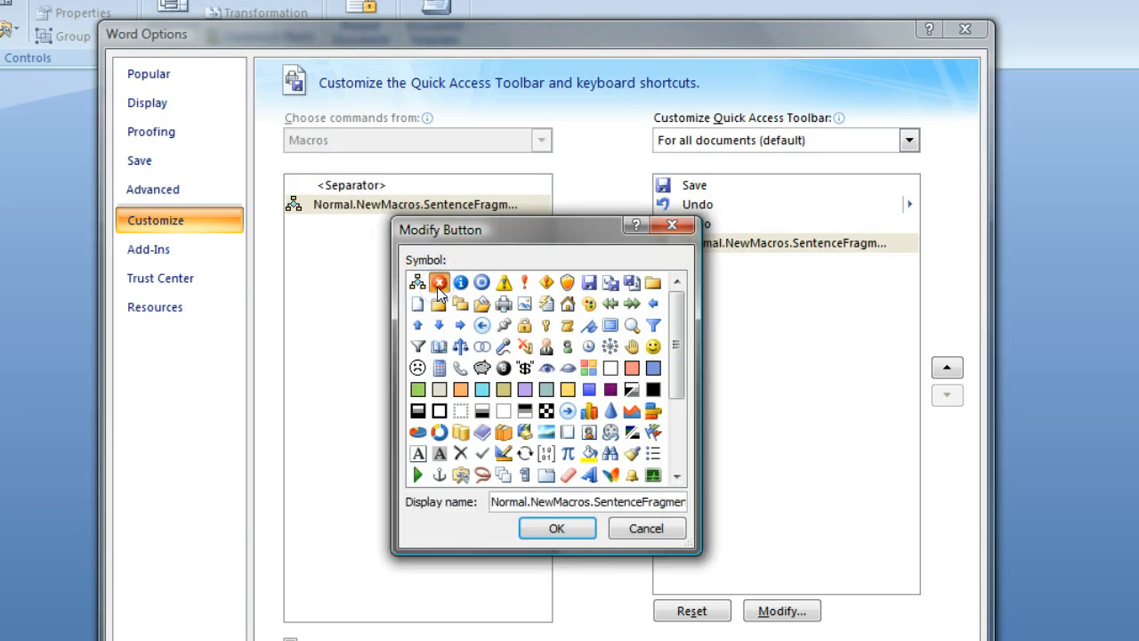
{"action": "left_click", "coordinate": [557, 528]}
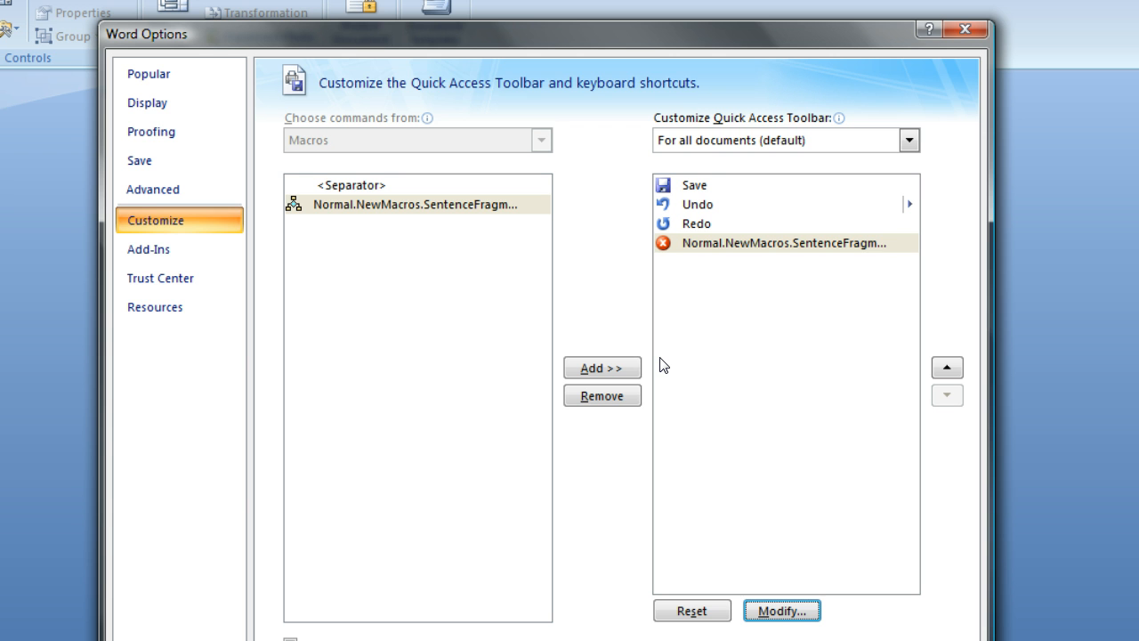
{"action": "left_click", "coordinate": [731, 243]}
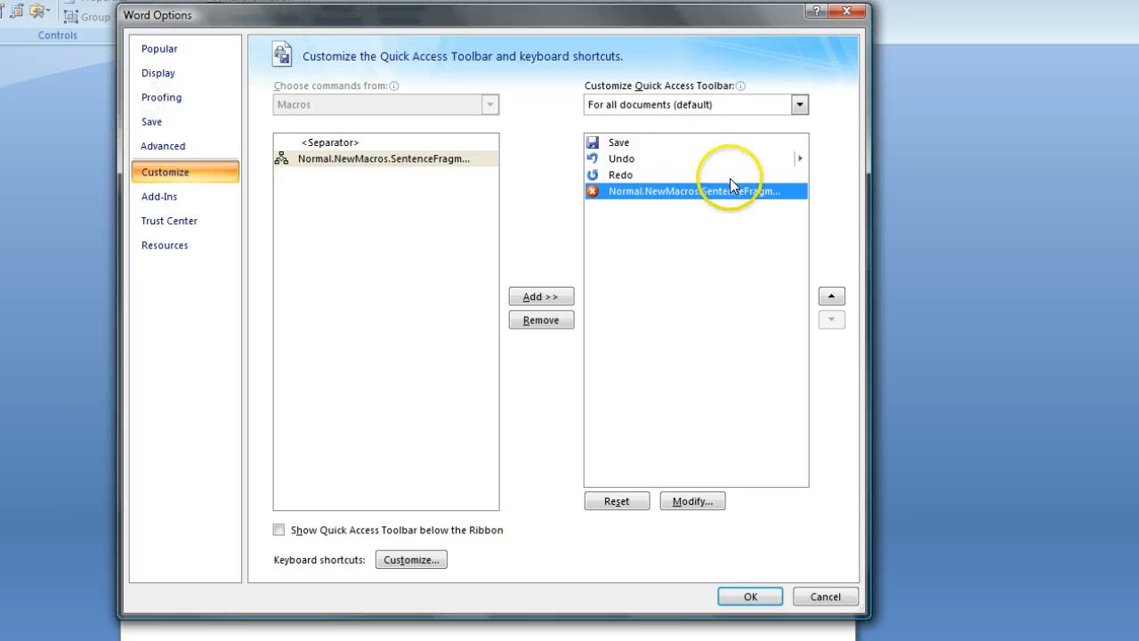
{"action": "left_click", "coordinate": [750, 598]}
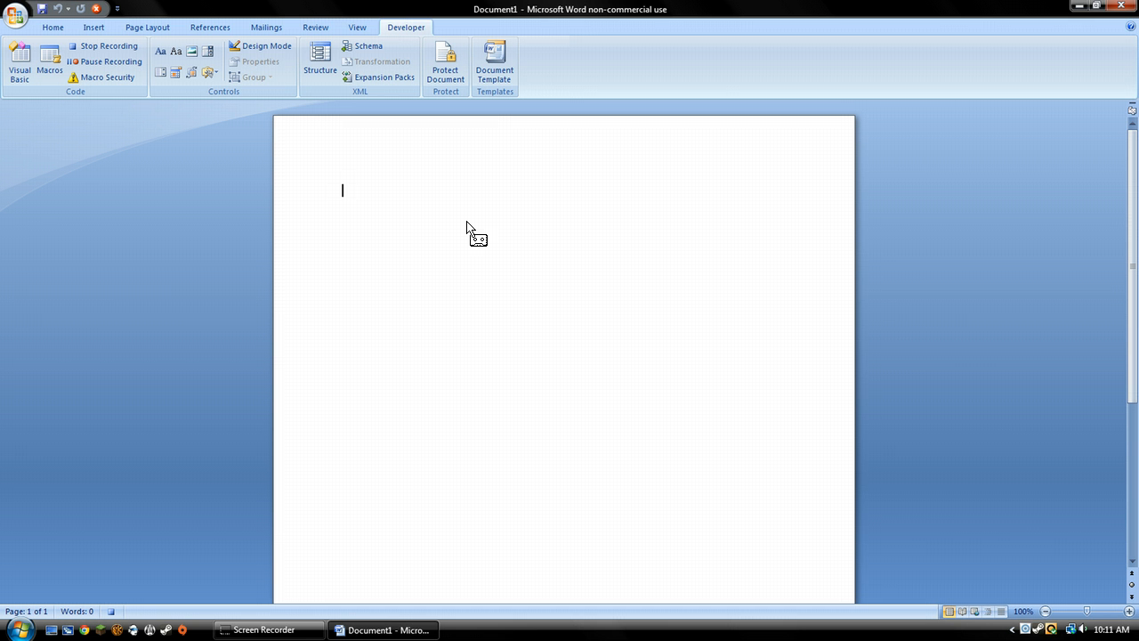
Step: Insert a new comment at the start of the blank document
{"action": "left_click", "coordinate": [466, 136]}
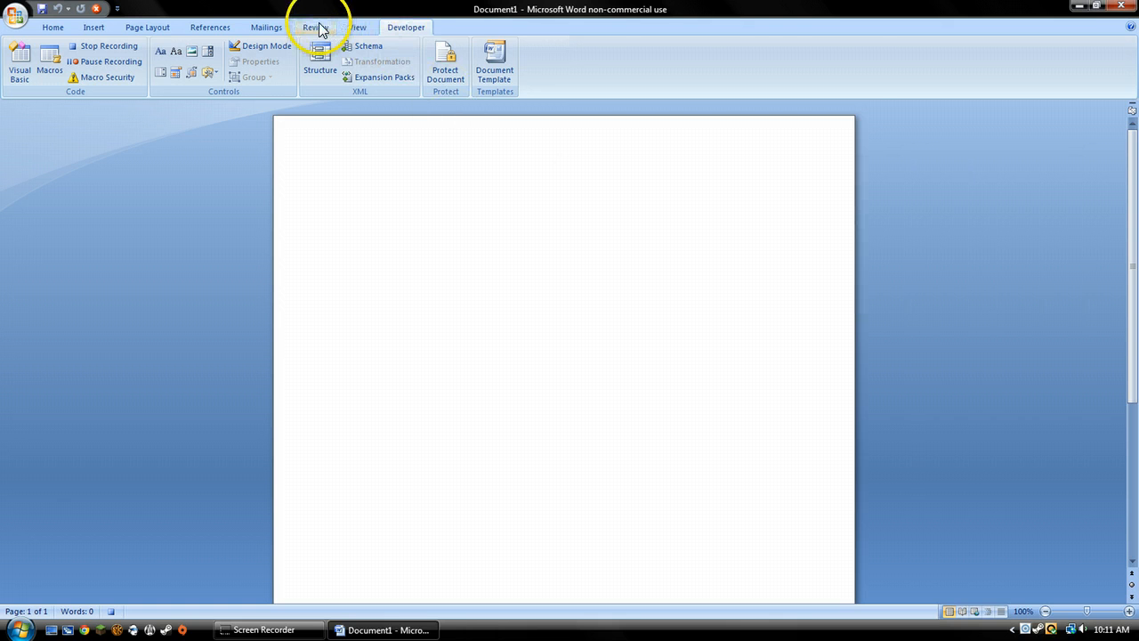
{"action": "left_click", "coordinate": [319, 29]}
{"action": "left_click", "coordinate": [405, 26]}
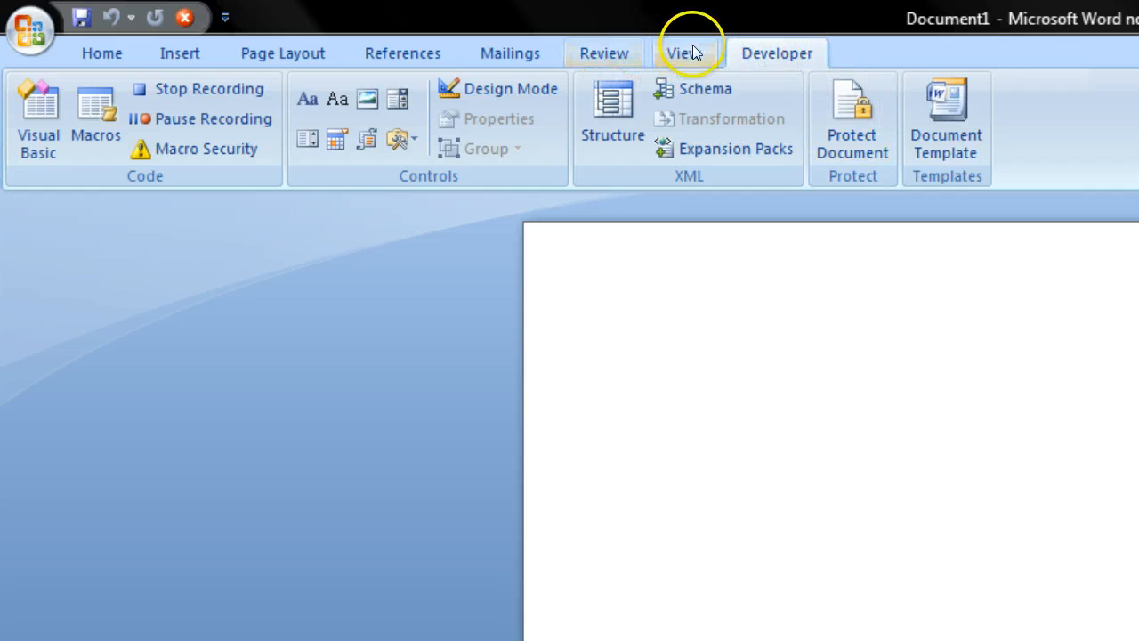
{"action": "left_click", "coordinate": [591, 49]}
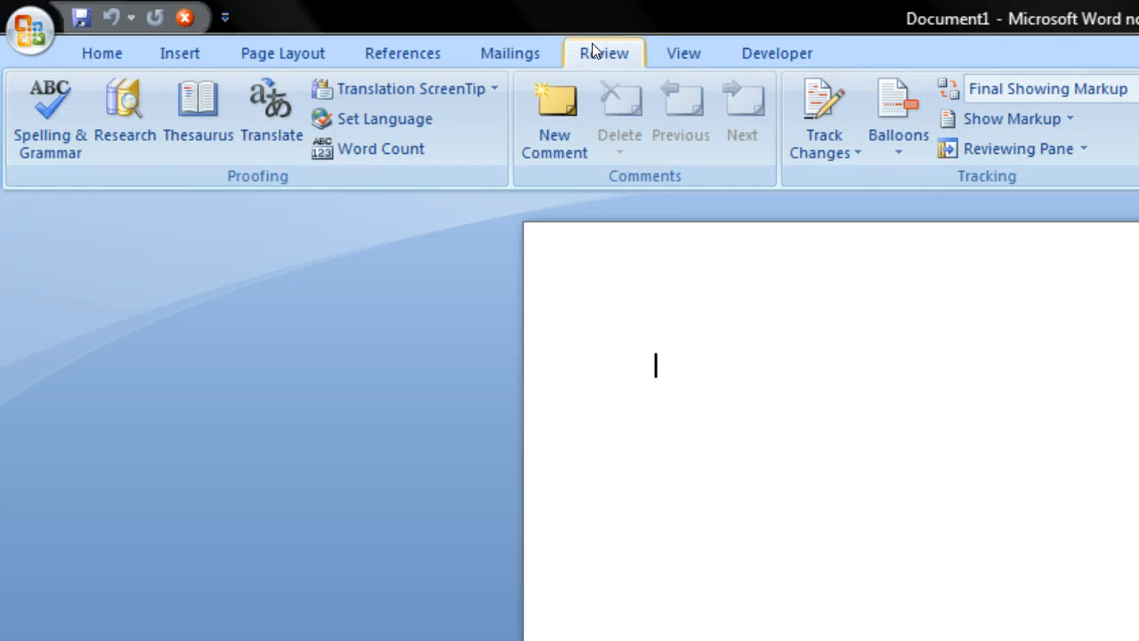
{"action": "left_click", "coordinate": [538, 124]}
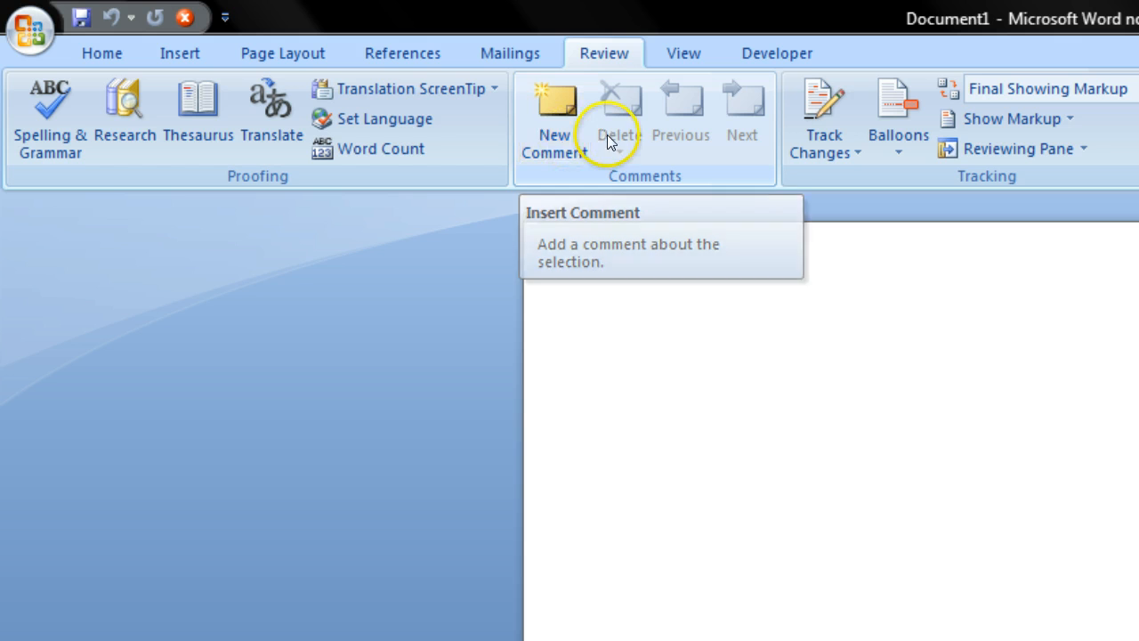
{"action": "left_click", "coordinate": [551, 124]}
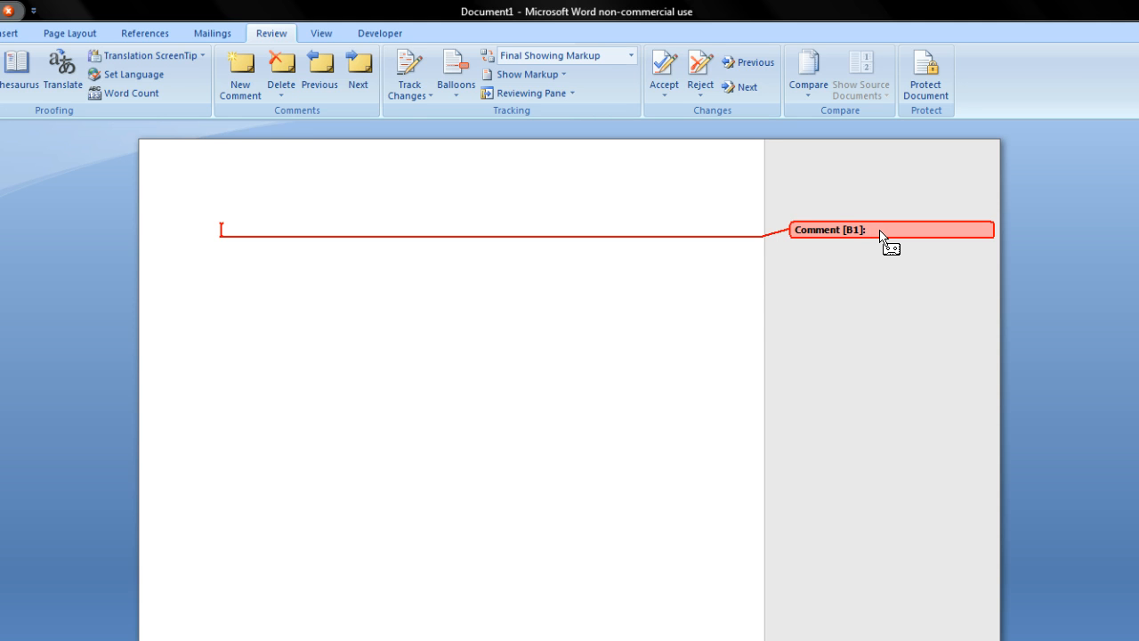
Step: Write "You have a sentence fragment!" and, on a second line, "You MUST correct this error!" in the comment
{"action": "left_click", "coordinate": [871, 201]}
{"action": "type", "text": "you have a sentence fragment!"}
{"action": "key", "text": "Return"}
{"action": "type", "text": "You"}
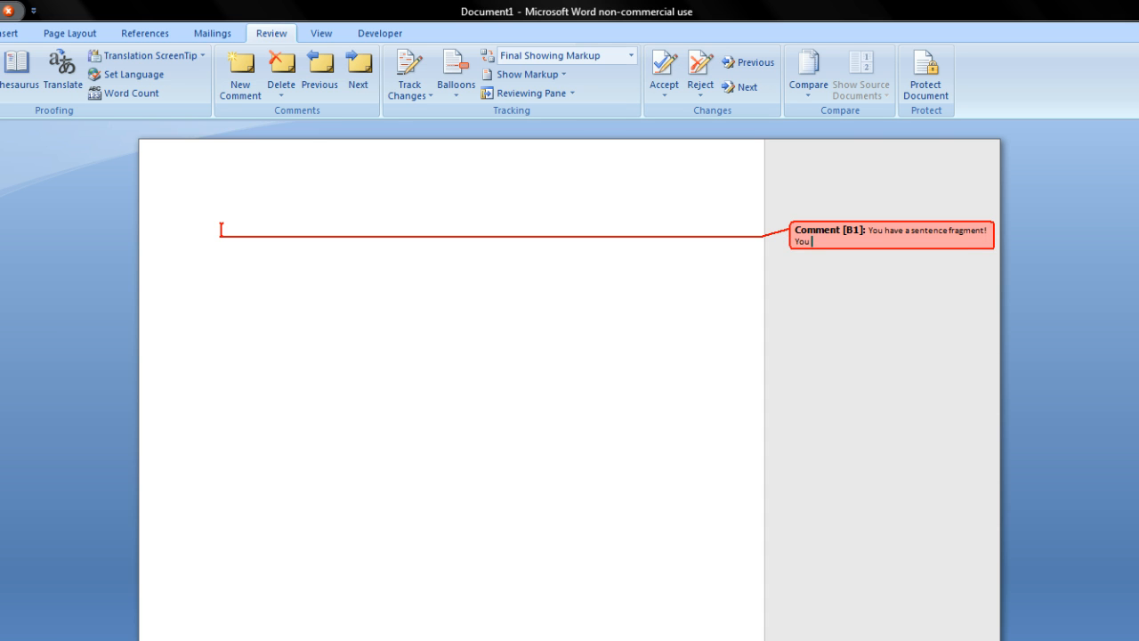
{"action": "type", "text": " MUST correct this error!"}
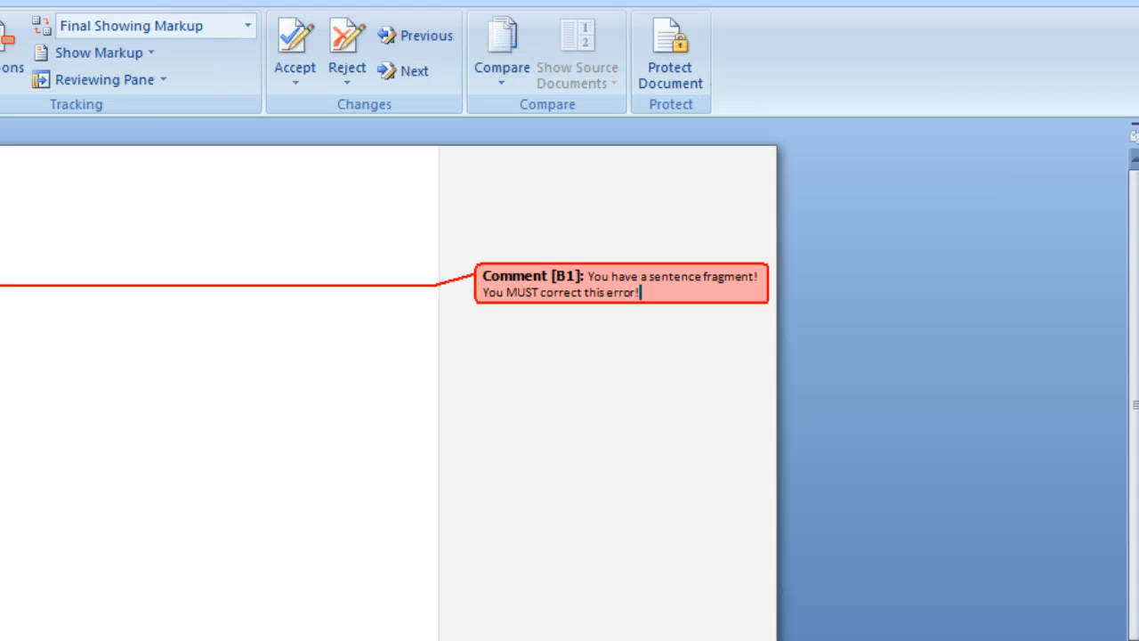
{"action": "left_click", "coordinate": [3, 3]}
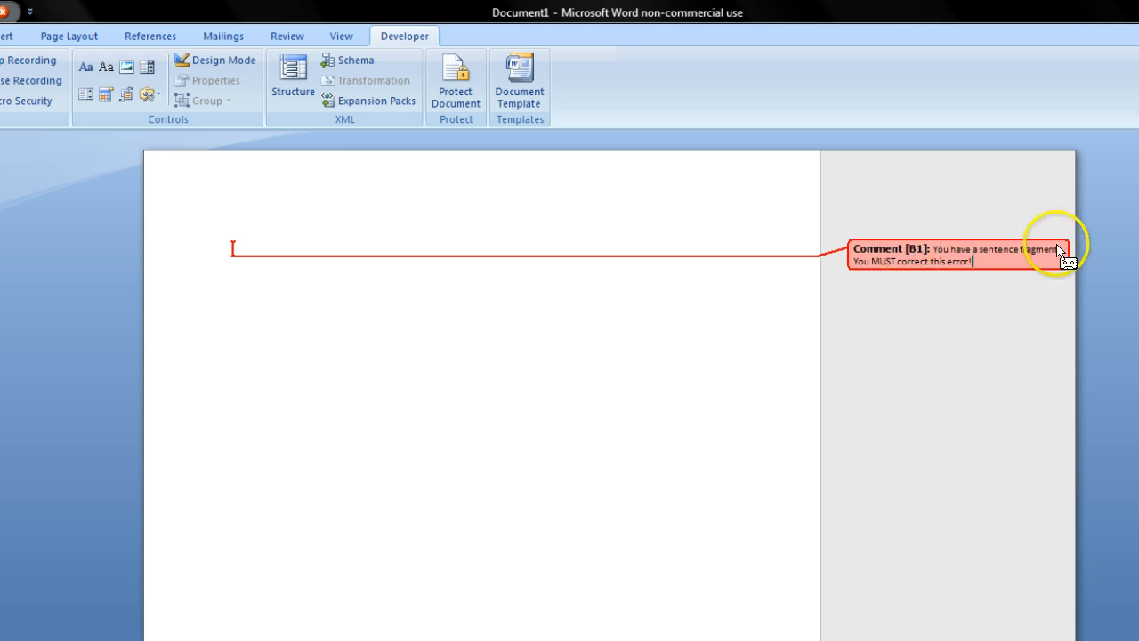
Step: Stop recording the SentenceFragment macro now that the comment text is complete
{"action": "left_click", "coordinate": [773, 174]}
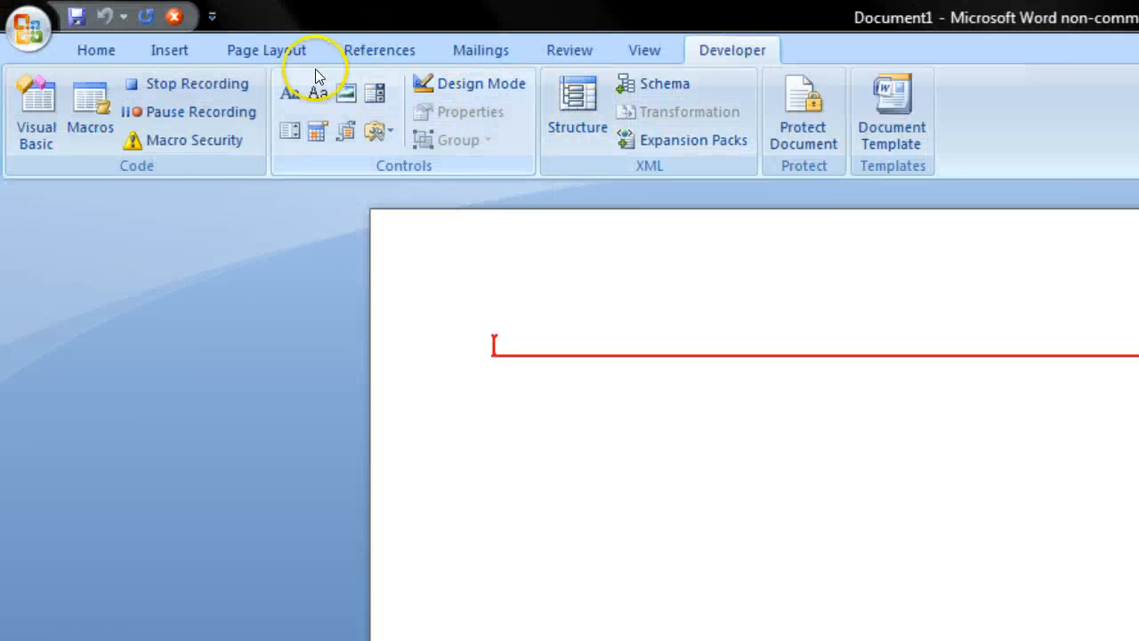
{"action": "left_click", "coordinate": [160, 87]}
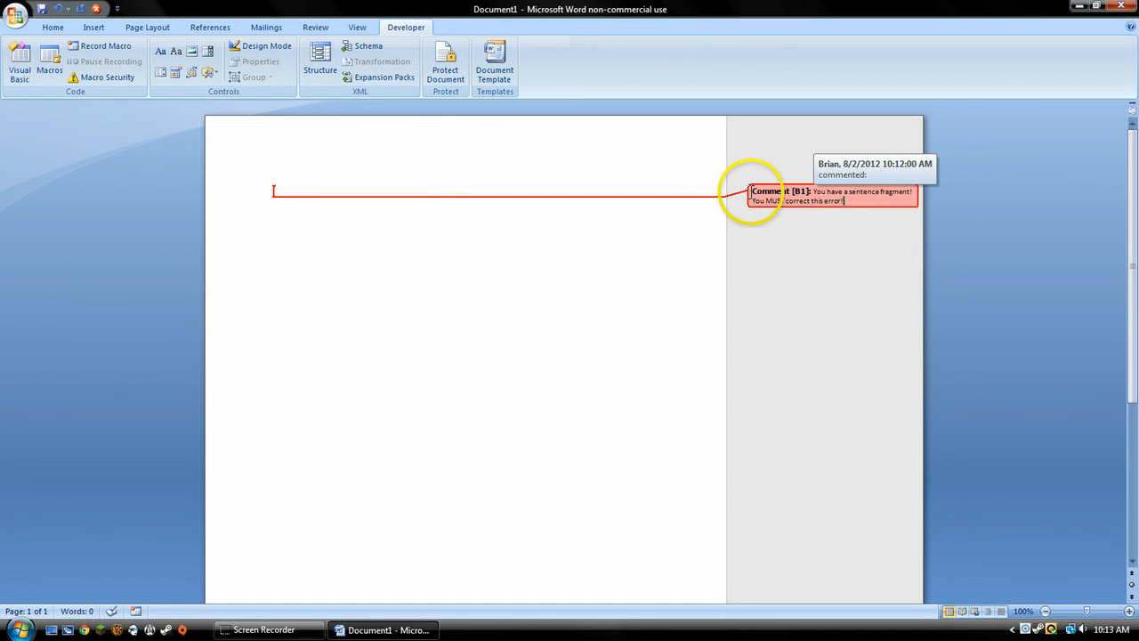
Step: Delete the sentence fragment comment left in the document from the macro recording
{"action": "left_click", "coordinate": [750, 192]}
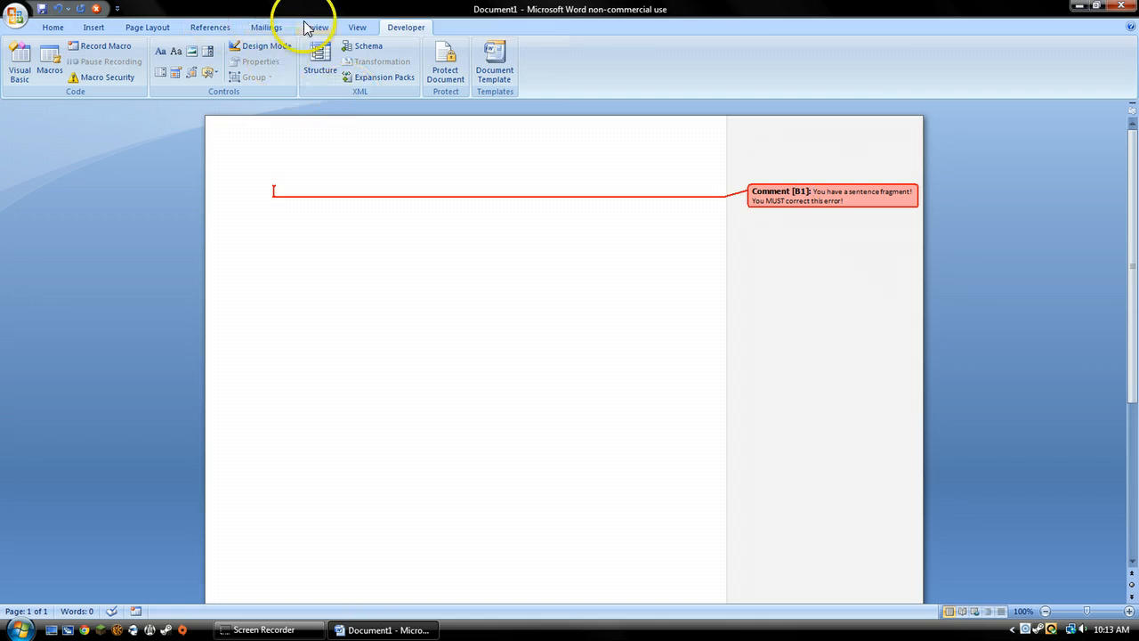
{"action": "left_click", "coordinate": [316, 26]}
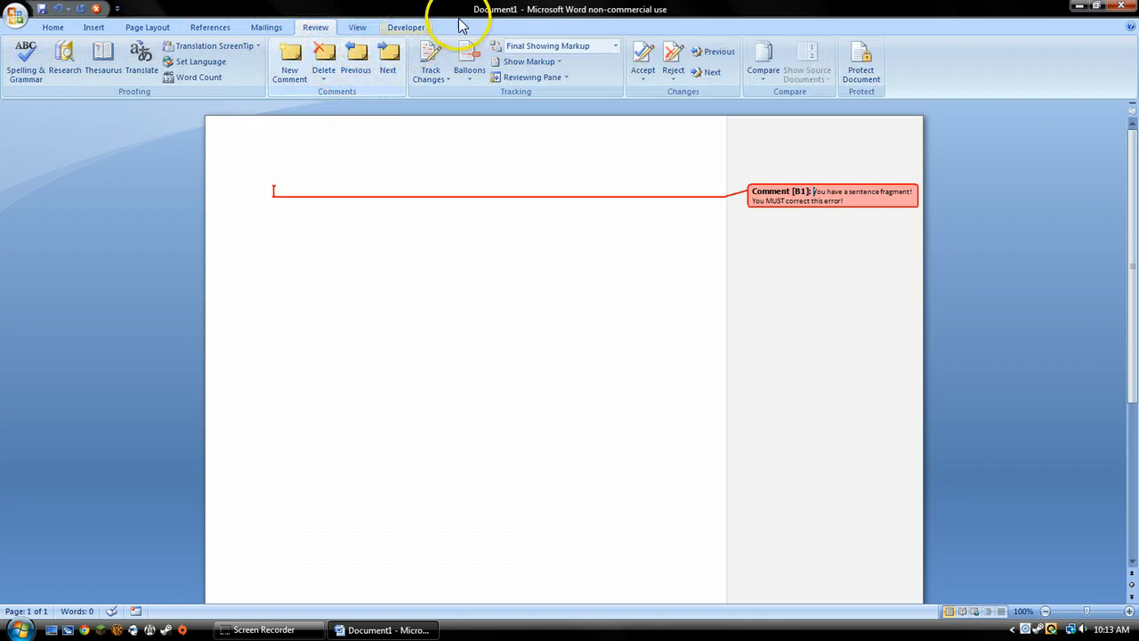
{"action": "left_click", "coordinate": [325, 63]}
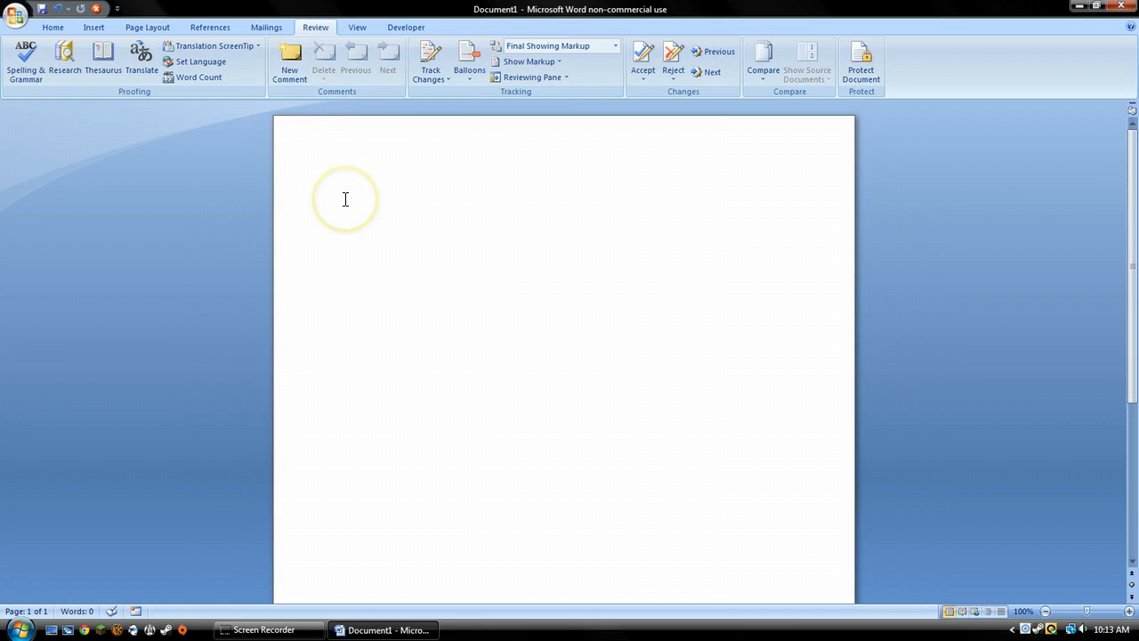
Step: Write the test sentence "This a sentence fragment." at the start of the blank document
{"action": "left_click", "coordinate": [345, 198]}
{"action": "type", "text": "This a sentence"}
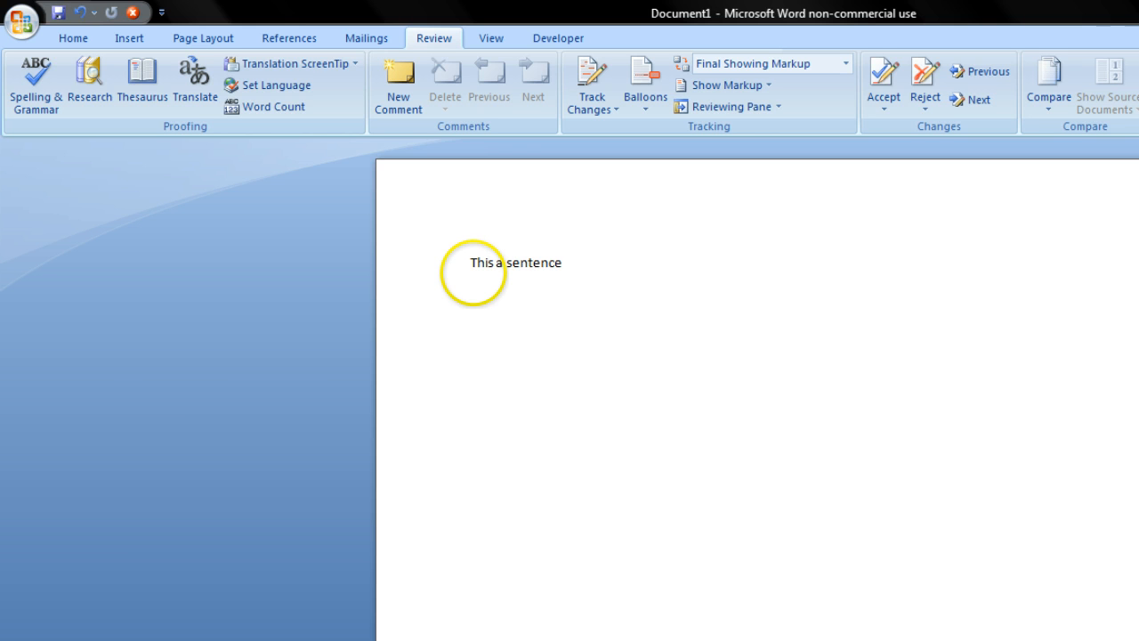
{"action": "type", "text": " fragment. asdfl"}
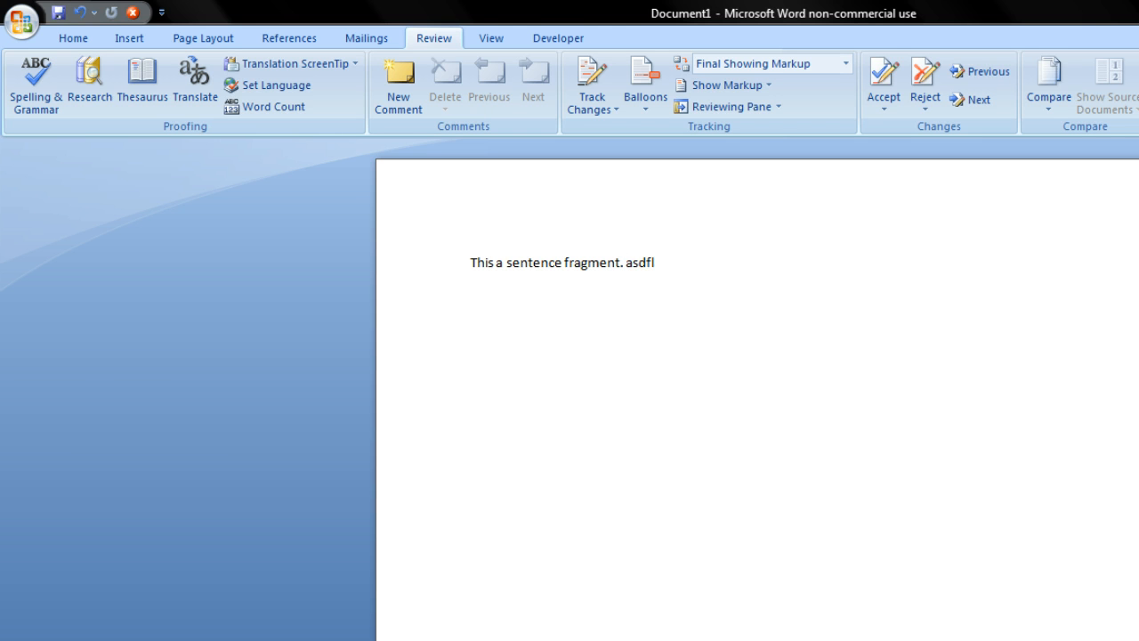
{"action": "type", "text": "akjdf"}
{"action": "key", "text": "BackSpace"}
{"action": "key", "text": "BackSpace"}
{"action": "key", "text": "BackSpace"}
{"action": "key", "text": "BackSpace"}
{"action": "type", "text": "asdf asdfas"}
{"action": "key", "text": "BackSpace"}
{"action": "key", "text": "BackSpace"}
{"action": "key", "text": "BackSpace"}
{"action": "key", "text": "BackSpace"}
{"action": "key", "text": "BackSpace"}
{"action": "key", "text": "BackSpace"}
{"action": "key", "text": "BackSpace"}
{"action": "key", "text": "BackSpace"}
{"action": "key", "text": "BackSpace"}
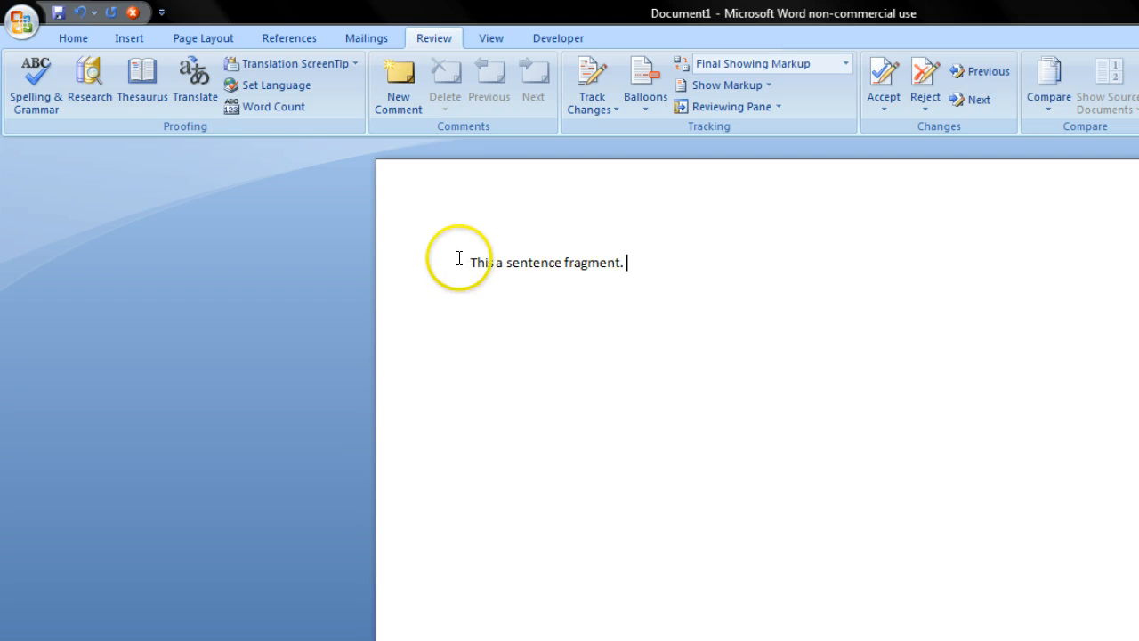
Step: Run the SentenceFragment macro on the whole test sentence "This a sentence fragment." to attach the ready-made comment
{"action": "left_click_drag", "start_coordinate": [469, 263], "coordinate": [622, 265]}
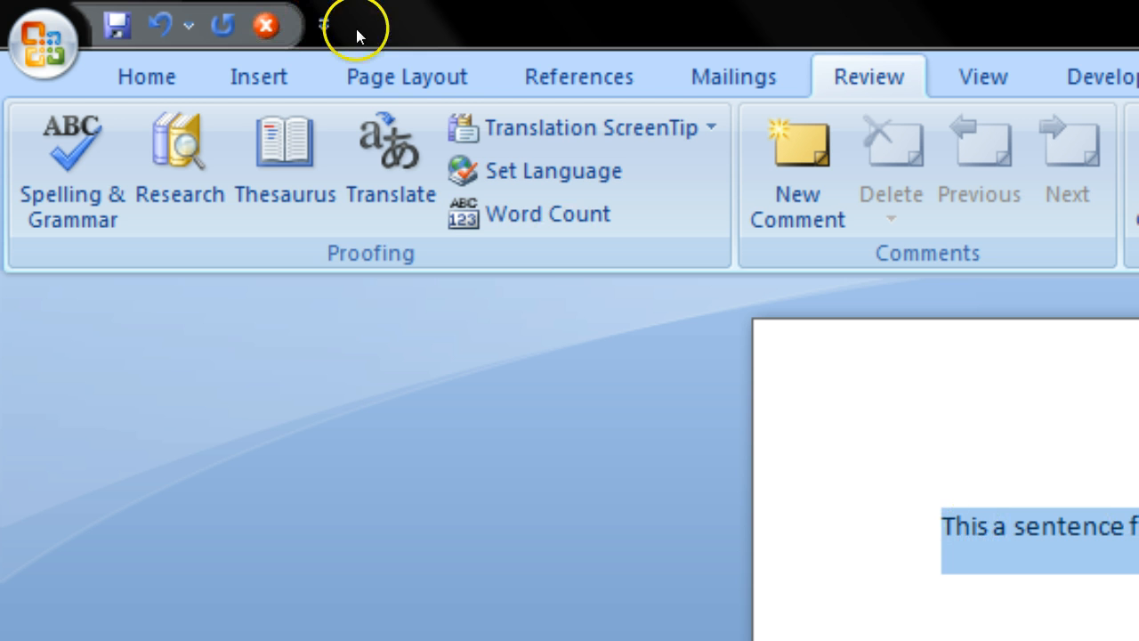
{"action": "left_click", "coordinate": [265, 27]}
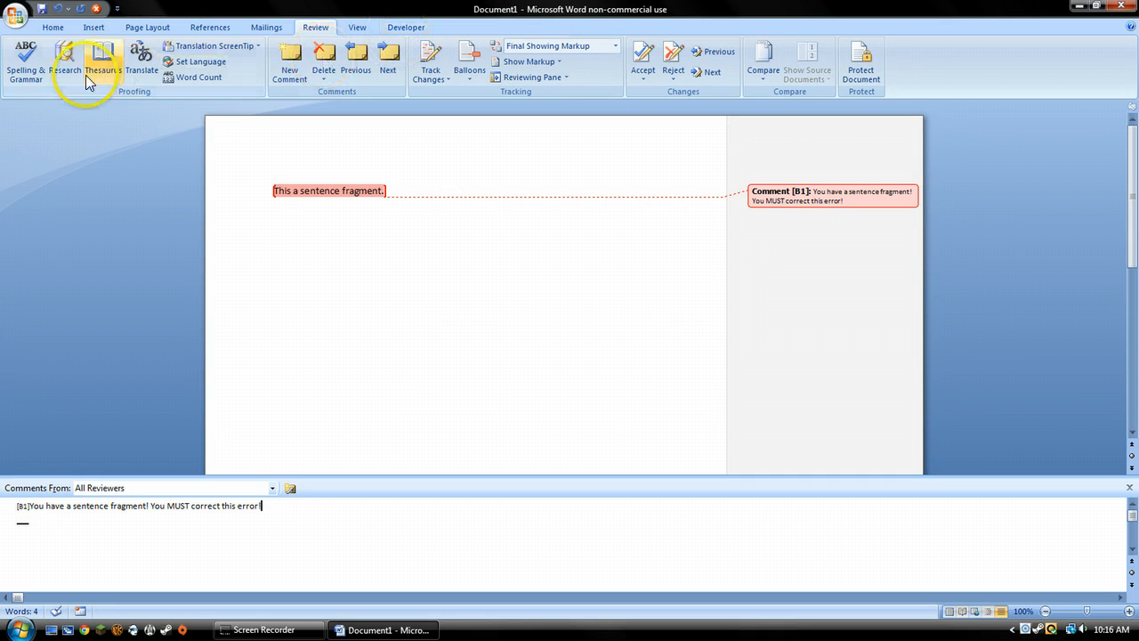
{"action": "left_click", "coordinate": [397, 26]}
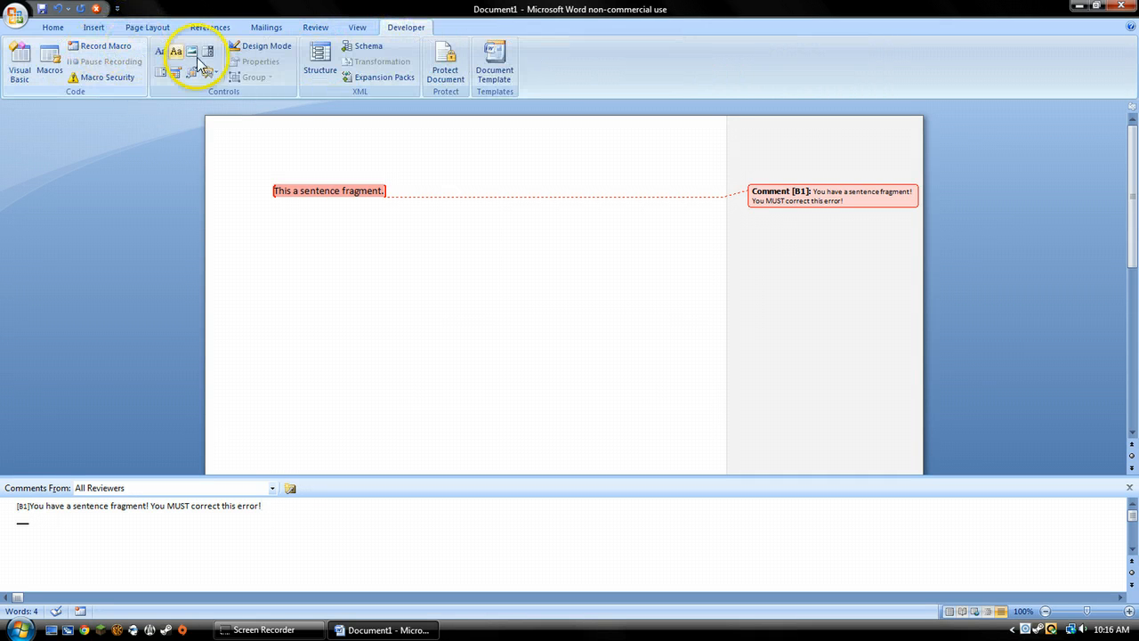
{"action": "left_click", "coordinate": [356, 132]}
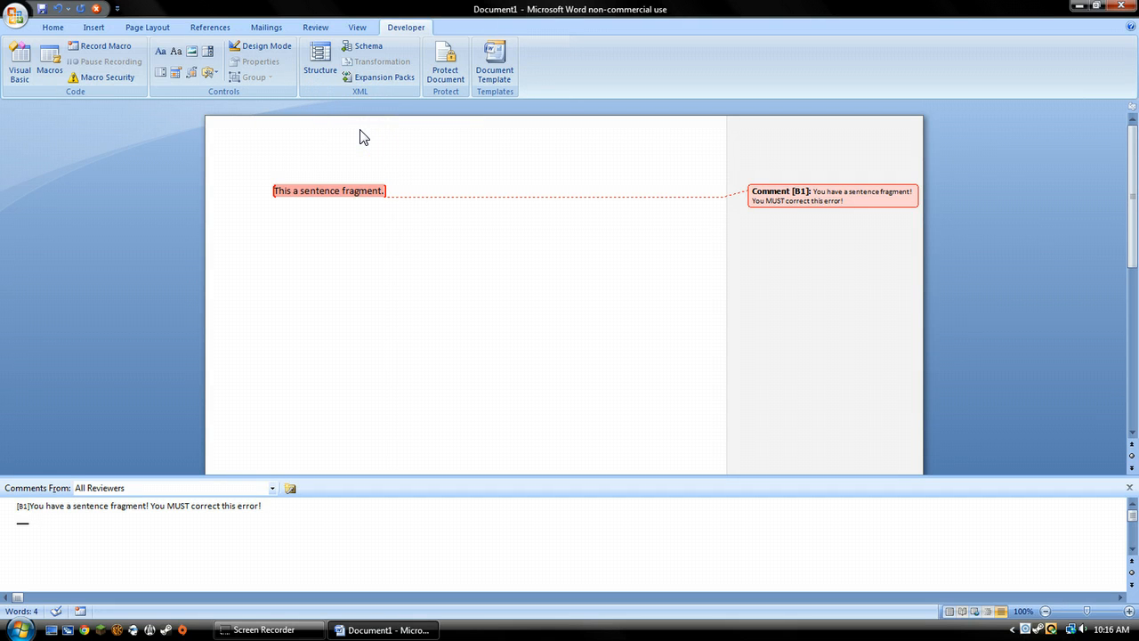